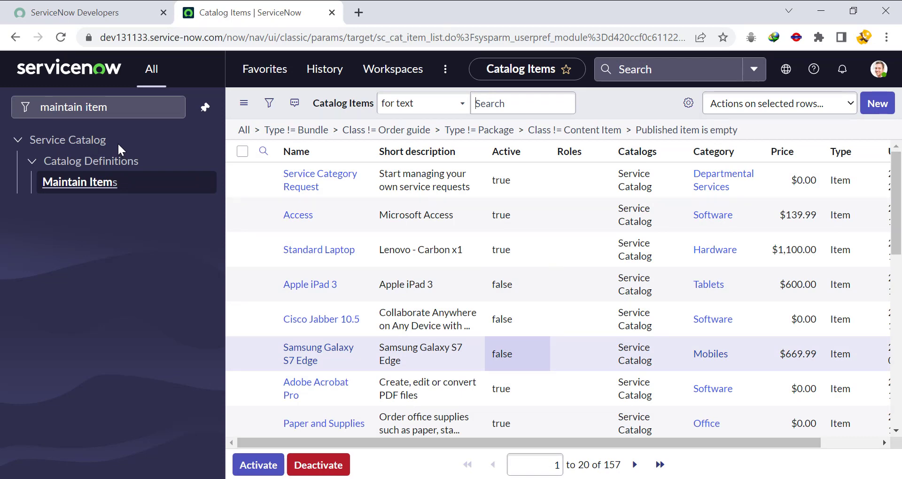
- Start a new catalog item named "New group request" and assign it to the Service Catalog
left_click(873, 104)
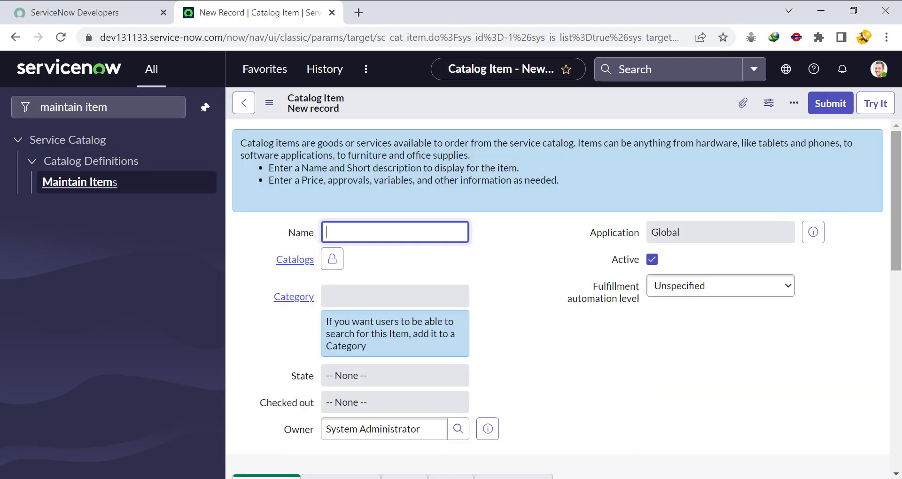
scroll(872, 192, "down", 5)
scroll(872, 192, "up", 4)
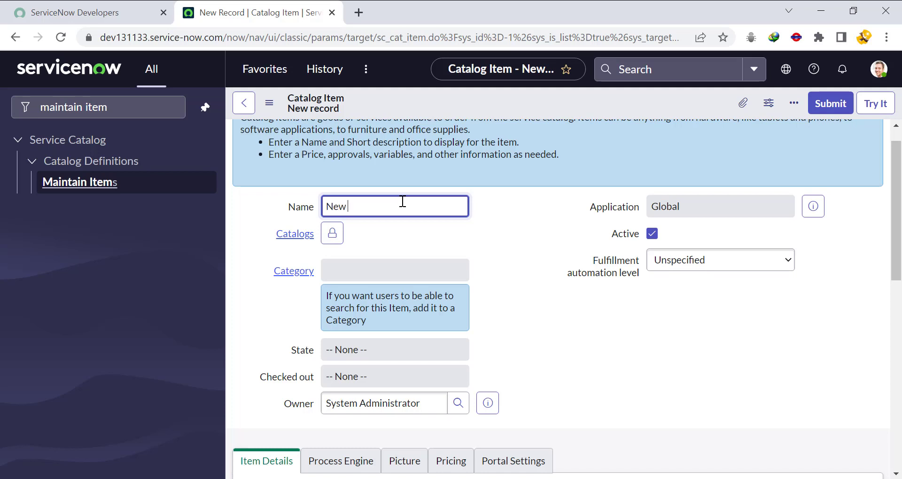
type("group request")
left_click(339, 235)
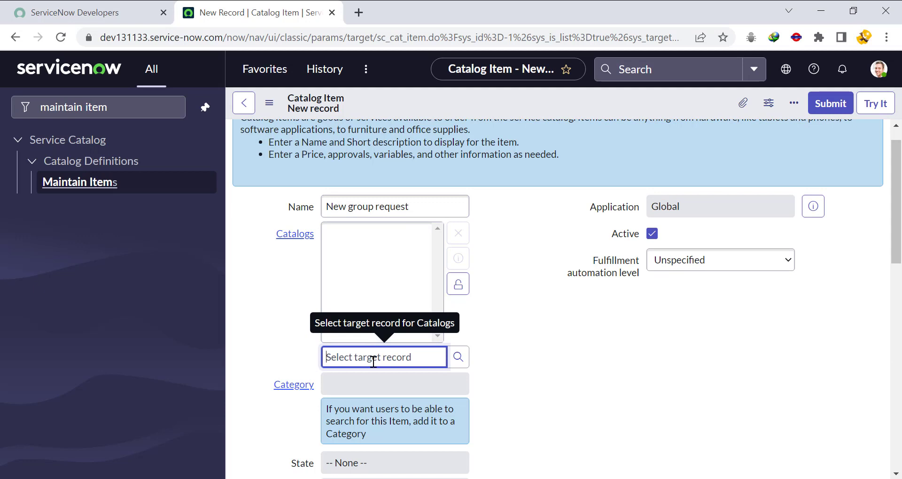
type("service cata")
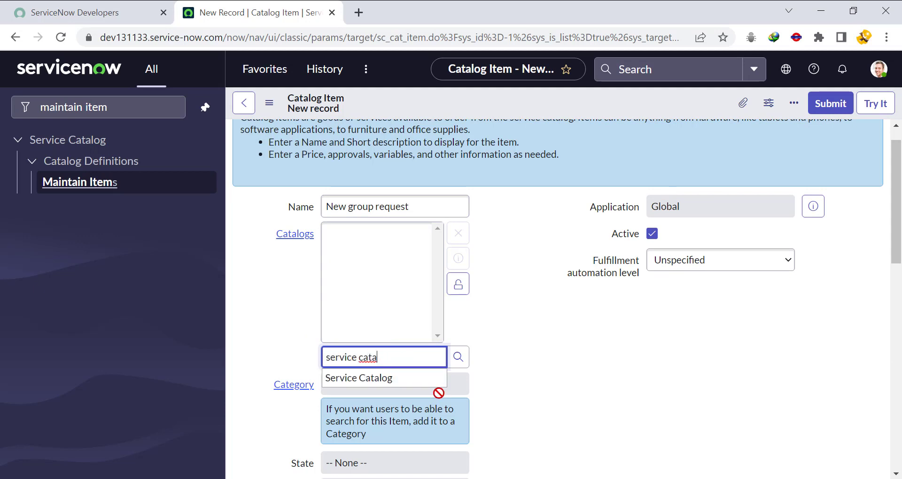
left_click(407, 378)
left_click(459, 284)
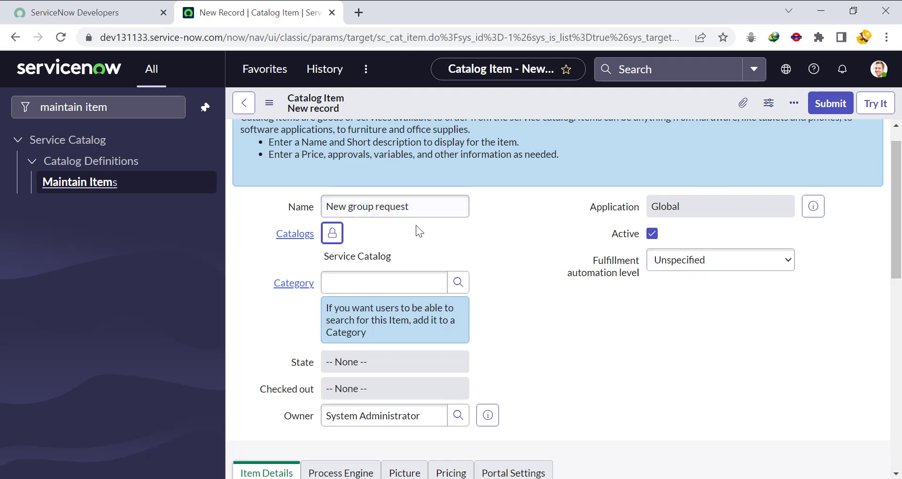
- Change the item's name to "New group creation request" and set its category to Software
double_click(343, 206)
key("Right")
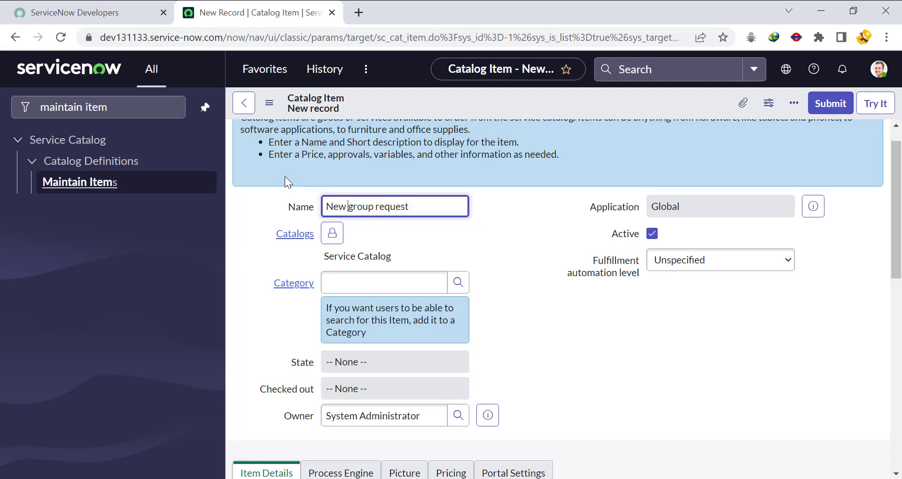
type("creation")
left_click_drag(897, 218, 899, 235)
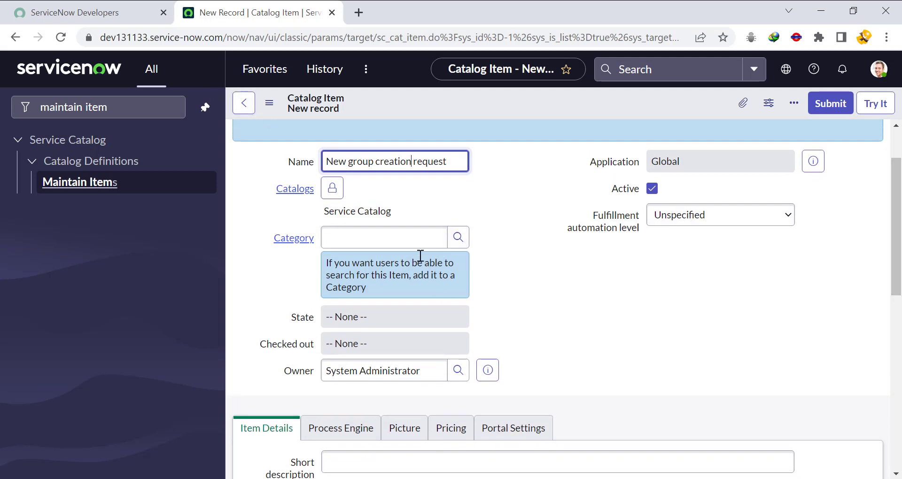
left_click(404, 240)
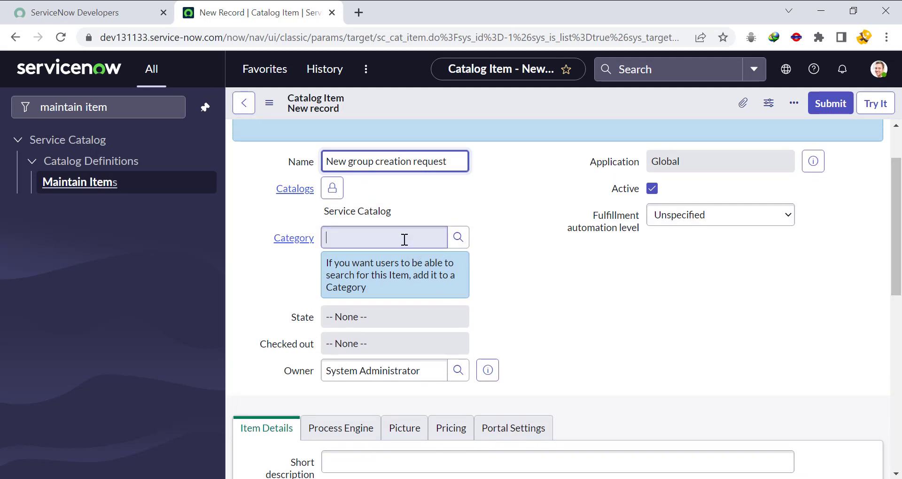
type("software")
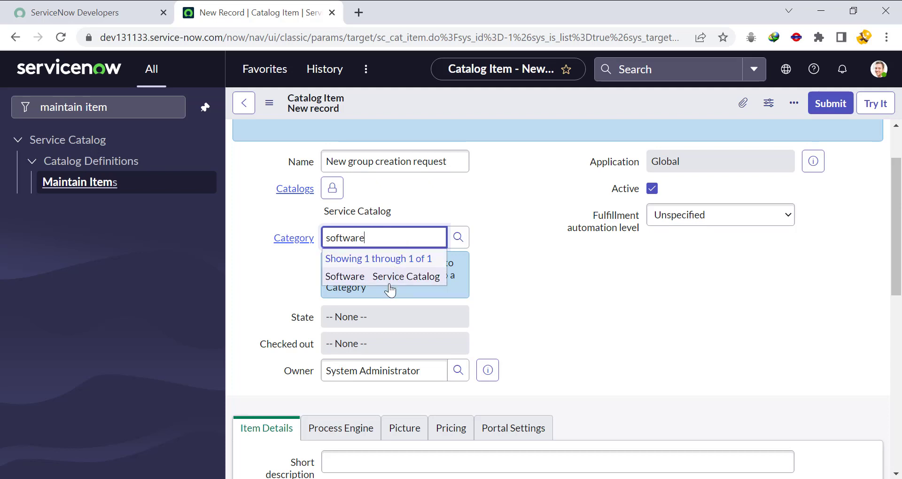
left_click(392, 278)
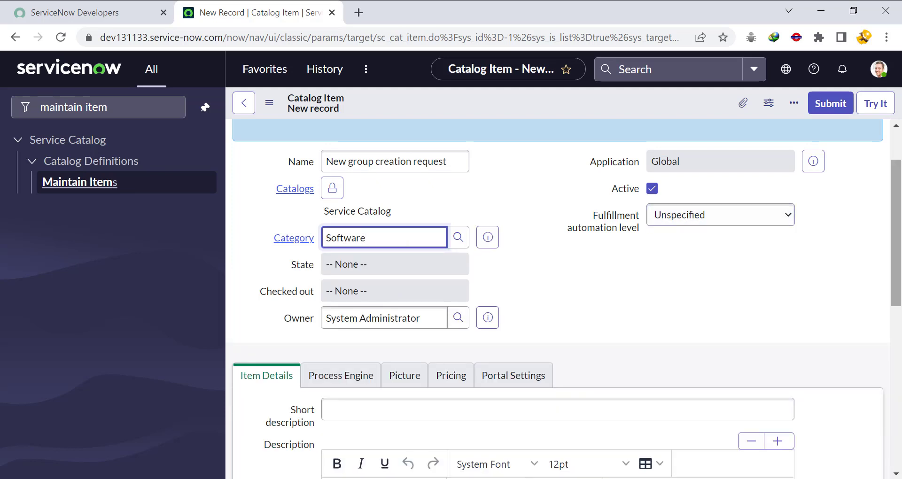
- Enter "This is used for requesting group creation" as the catalog item's short description
left_click_drag(897, 199, 899, 269)
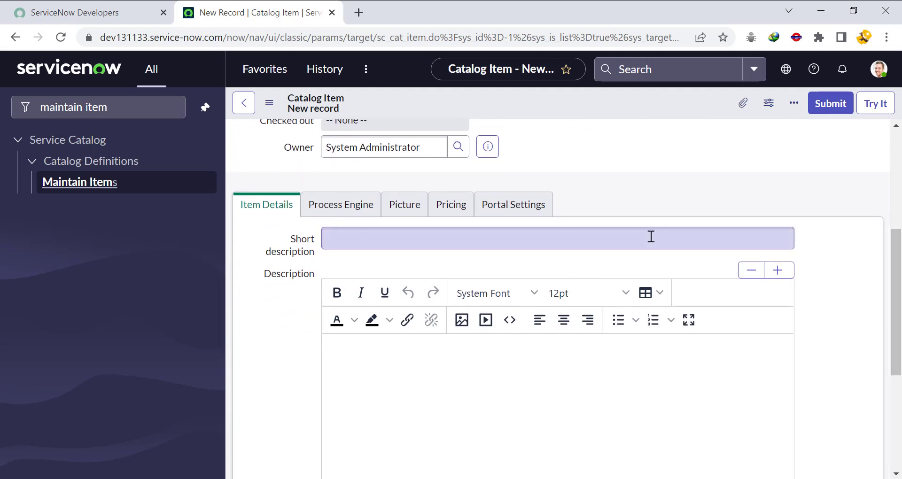
left_click(677, 231)
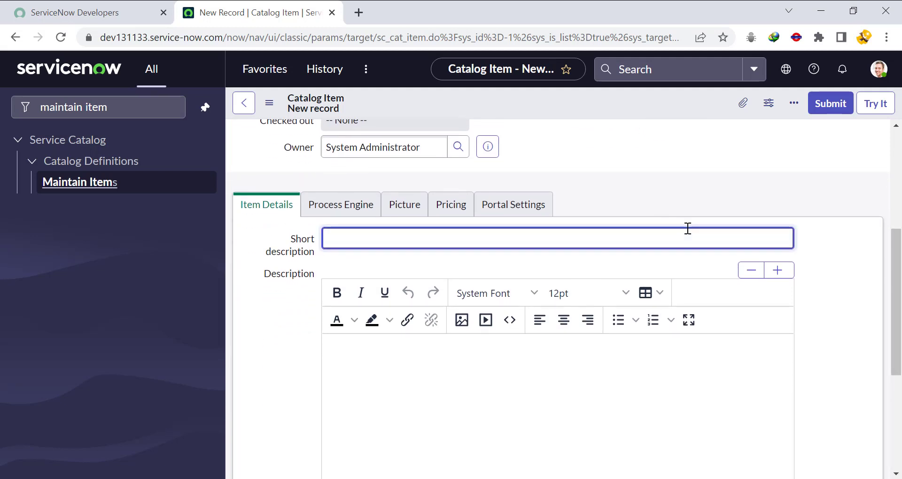
type("This is used d fro rrequest")
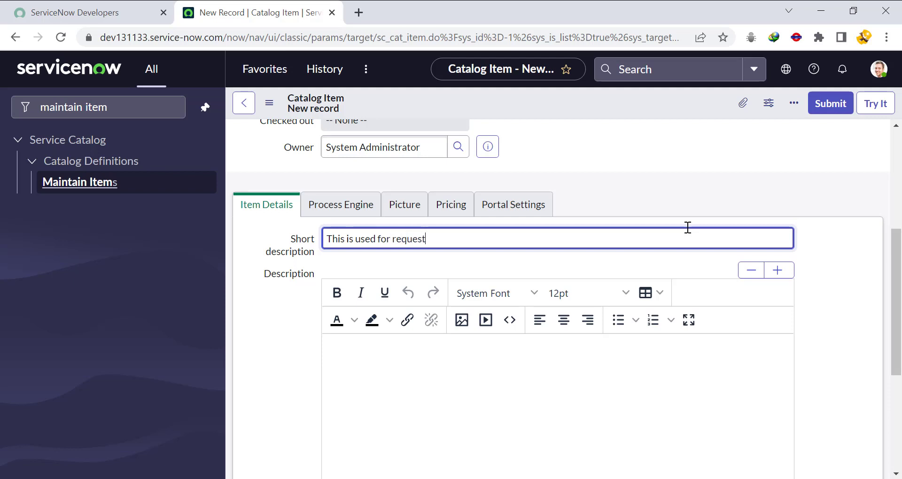
type("iong groi")
key("BackSpace")
type("up creation")
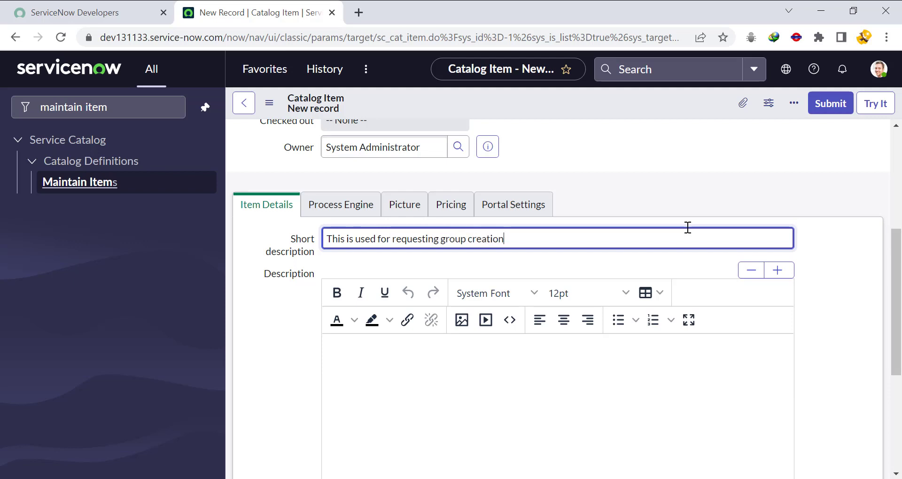
- Fill in the item's description with "New group creation request" and save the record without leaving the form
scroll(689, 239, "down", 2)
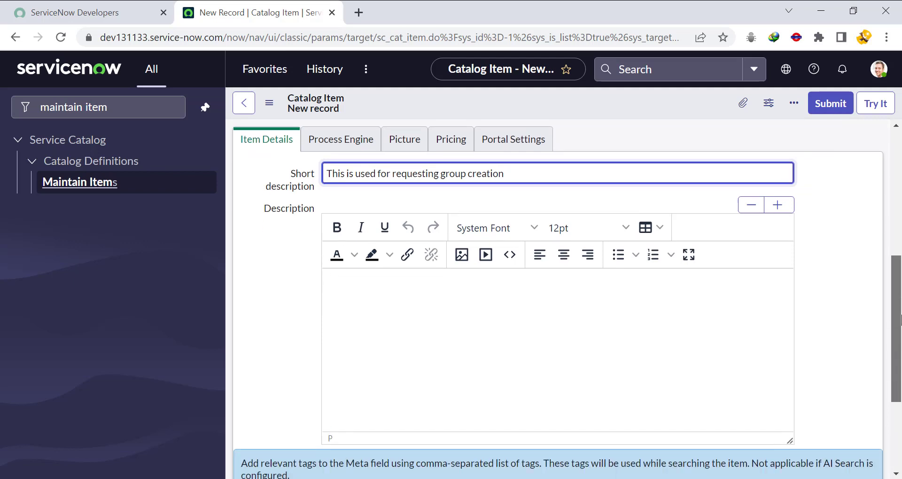
left_click(574, 274)
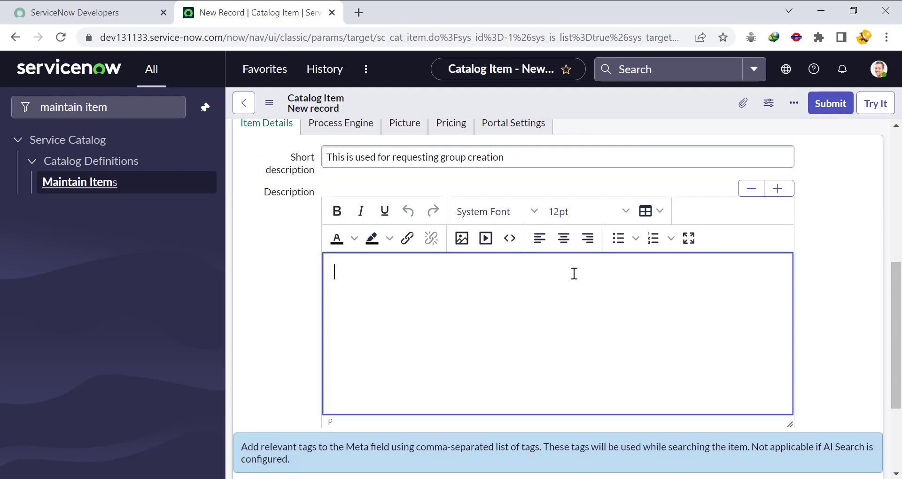
type("New group c")
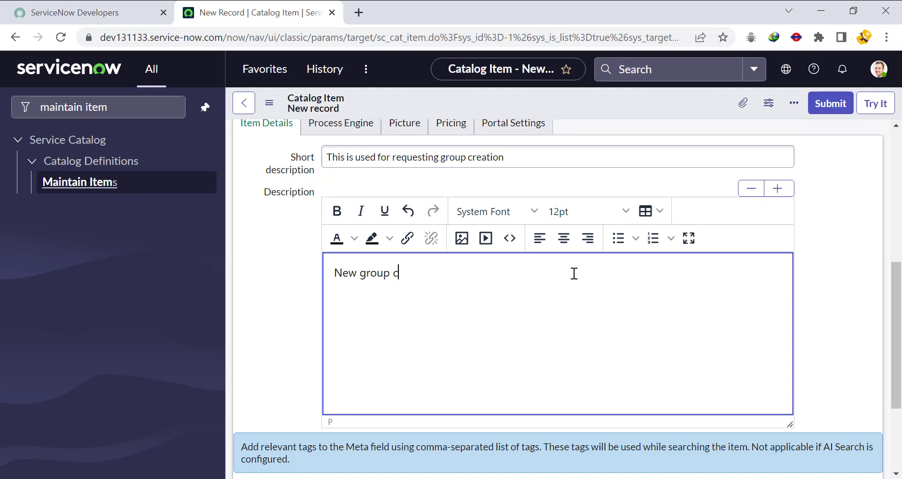
type("reation request")
scroll(558, 282, "down", 3)
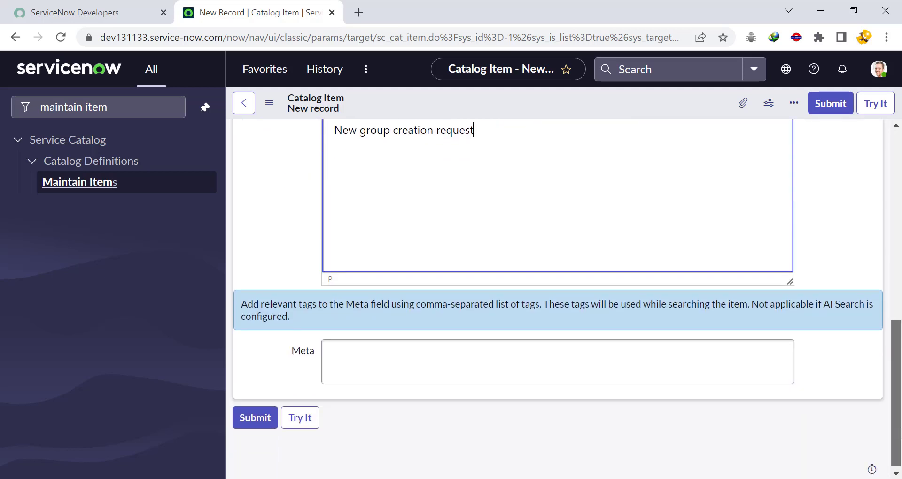
right_click(503, 102)
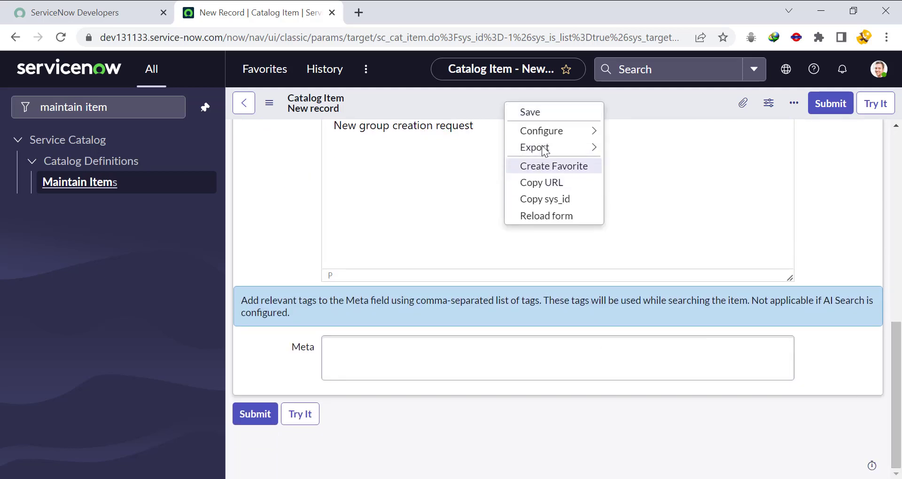
left_click(545, 115)
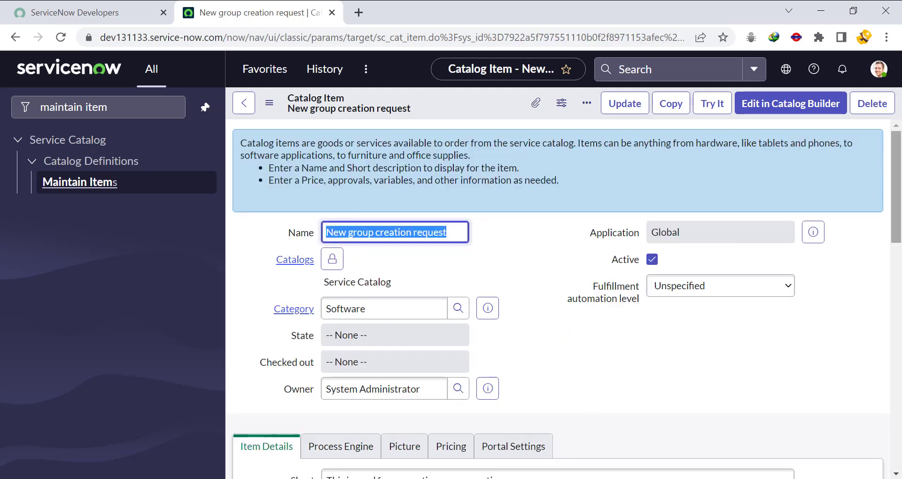
- Start a new Single Line Text variable for the catalog item and set its order to 100
left_click_drag(899, 184, 892, 397)
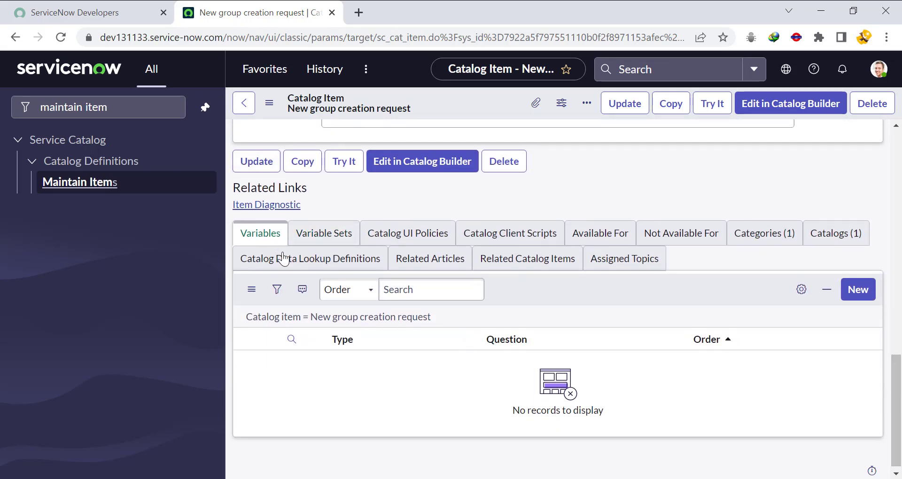
left_click(254, 240)
left_click(867, 299)
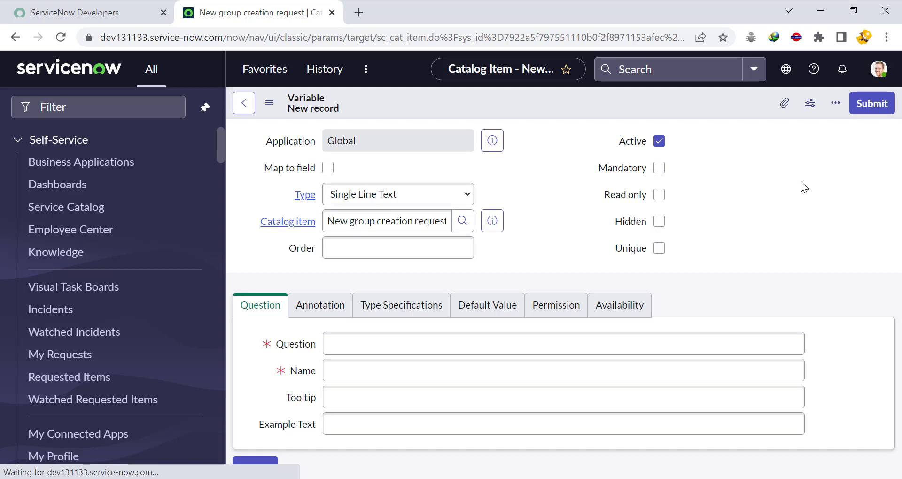
left_click(435, 222)
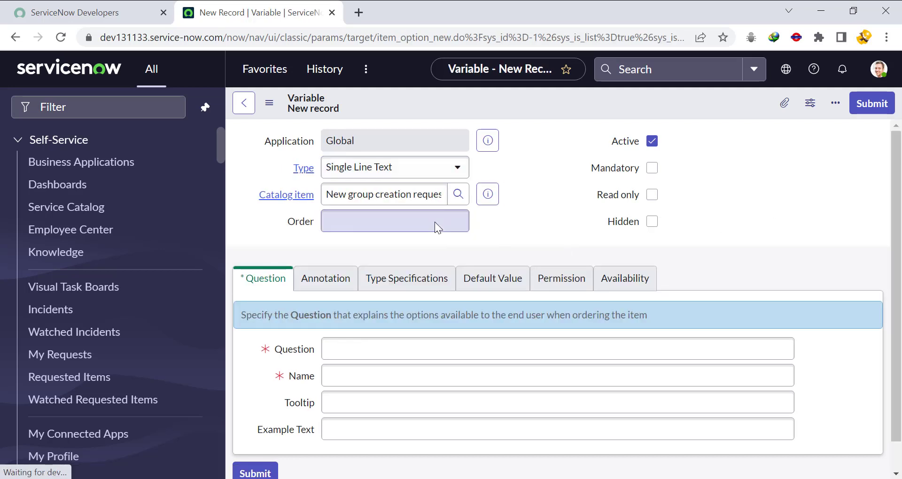
type("100")
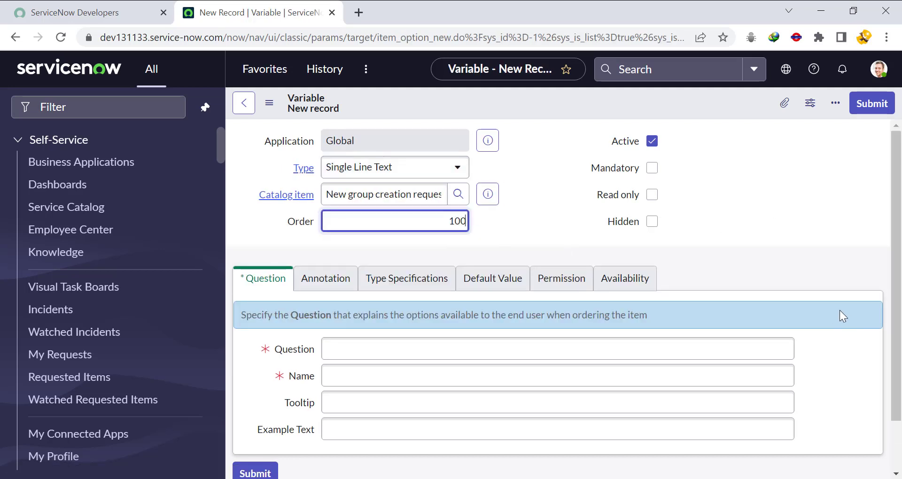
- Set the variable's question to "Group Name" with the name group_name, and submit the variable
left_click(642, 344)
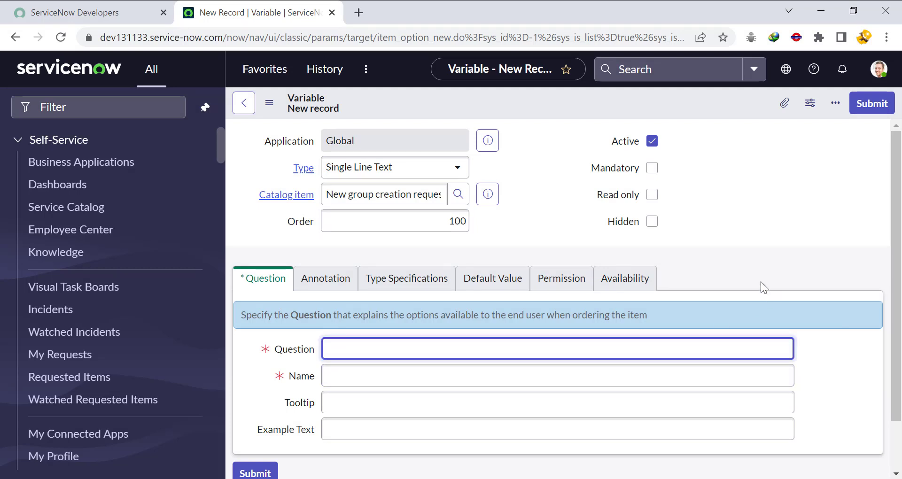
type("Group Name")
left_click(742, 376)
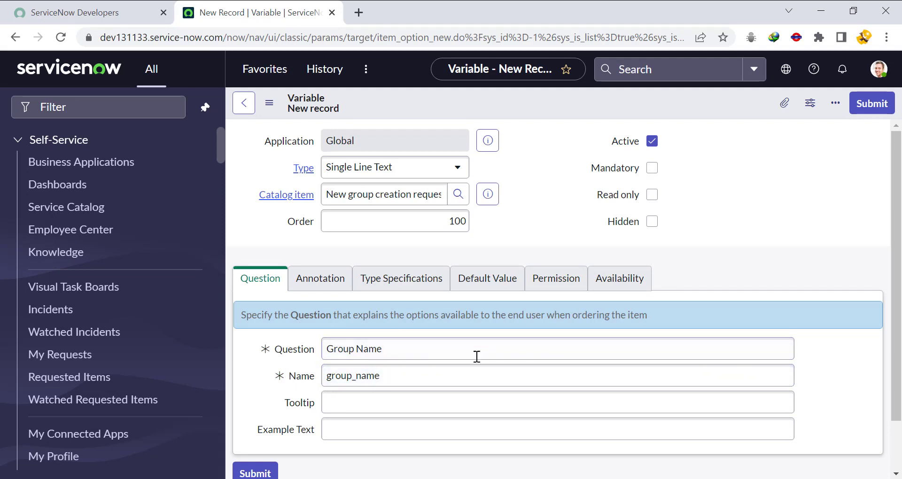
scroll(375, 178, "down", 1)
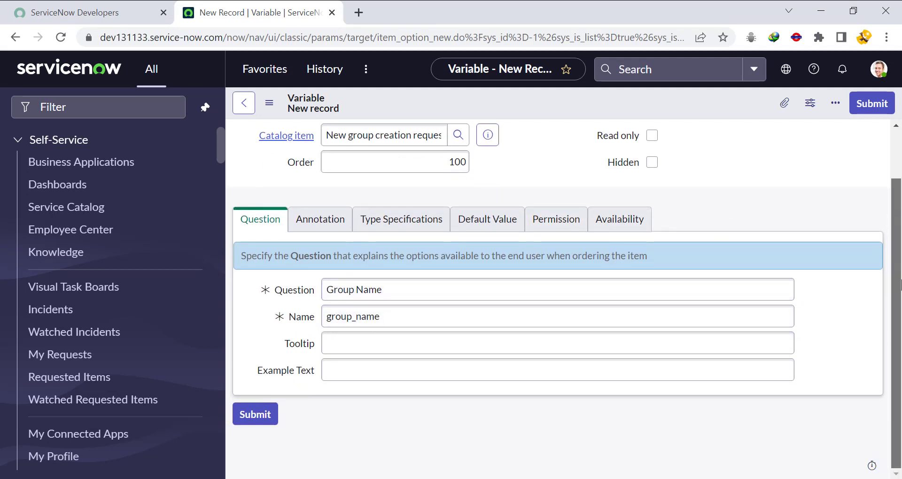
scroll(374, 177, "up", 1)
scroll(375, 177, "down", 1)
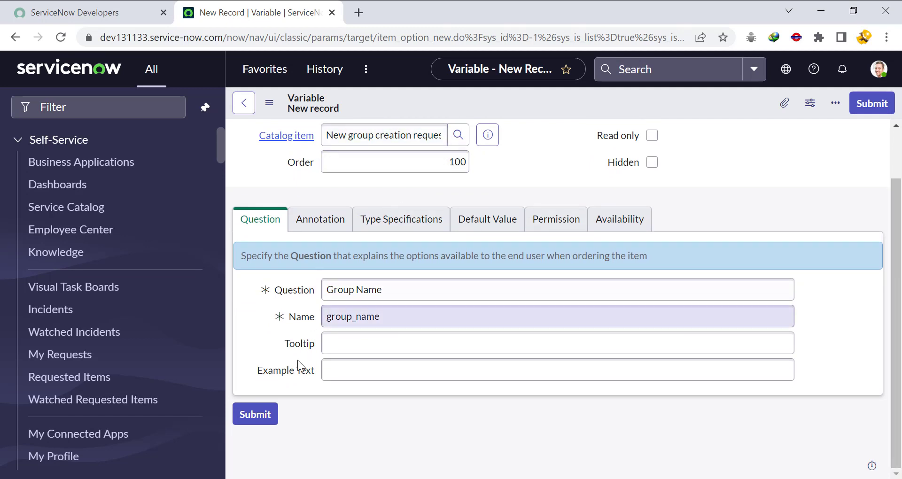
scroll(896, 300, "up", 1)
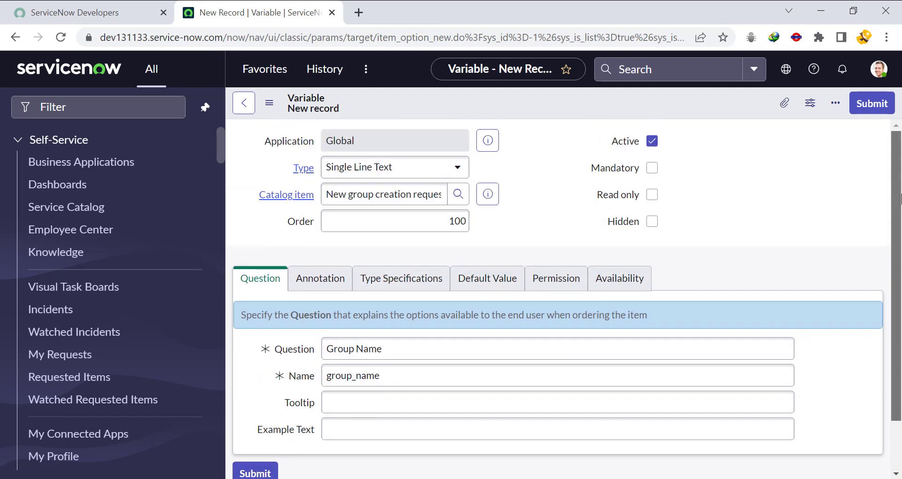
scroll(896, 301, "down", 1)
left_click(253, 416)
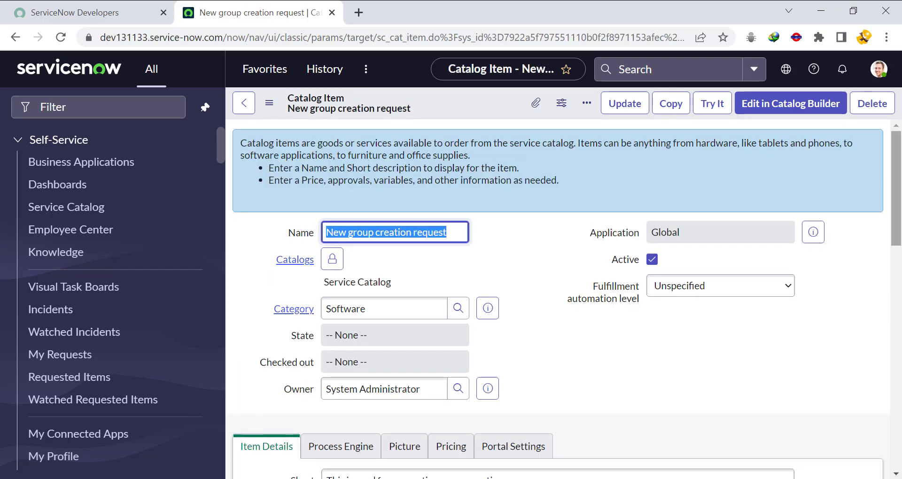
- Start a second Single Line Text variable for the catalog item and set its order to 200
left_click_drag(899, 162, 900, 393)
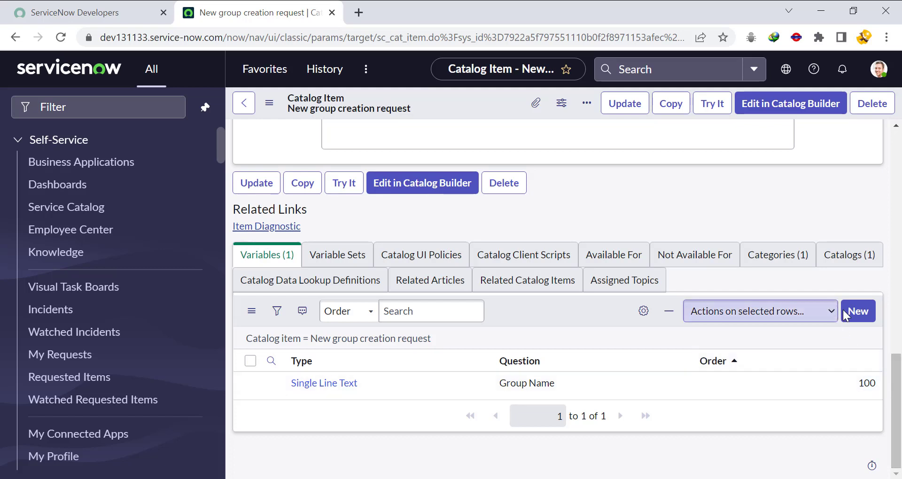
left_click(859, 315)
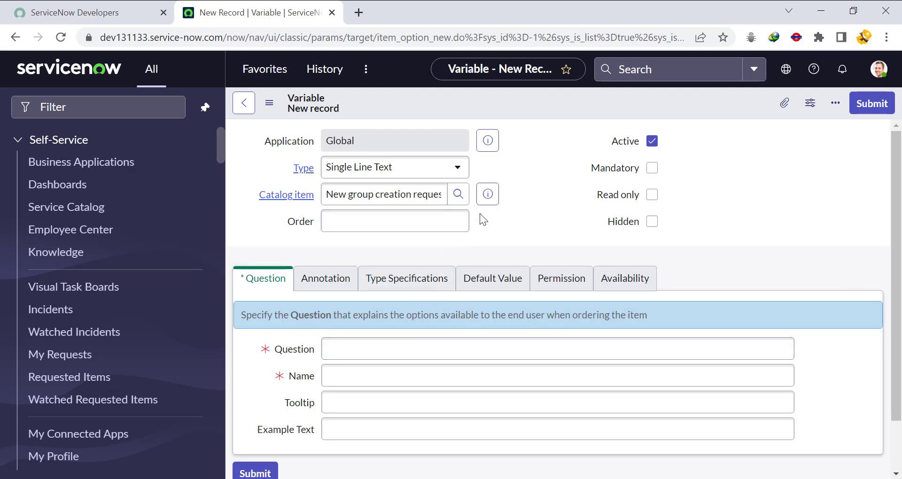
left_click(443, 218)
type("2")
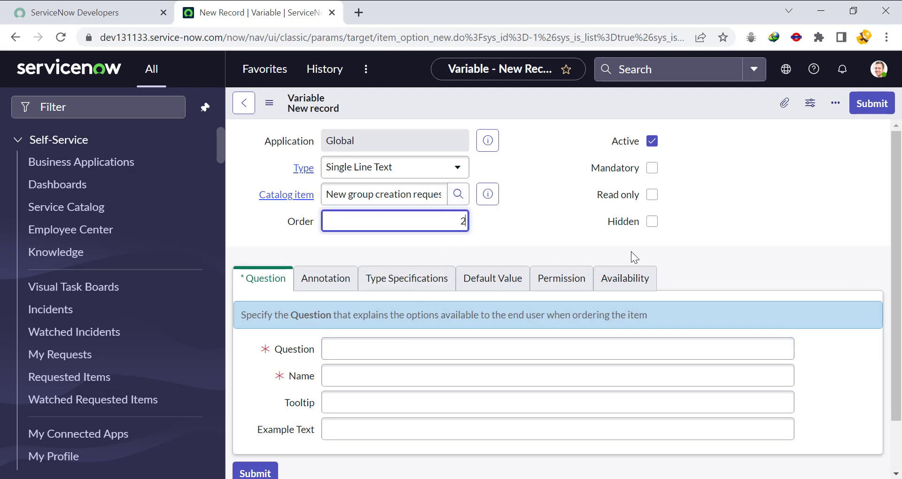
type("00")
- Set the second variable's question to "Group Description" with the name group_description, and submit the variable
left_click(442, 350)
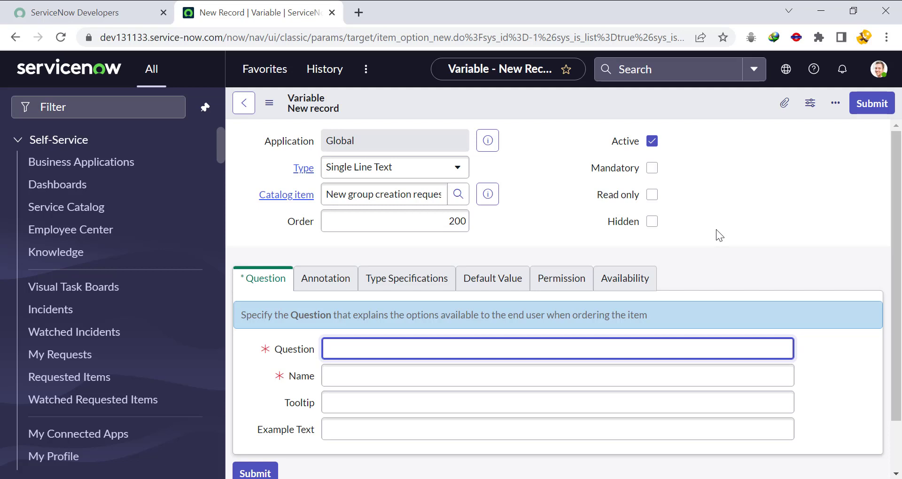
type("Group Description")
key("BackSpace")
key("BackSpace")
key("BackSpace")
type("tion")
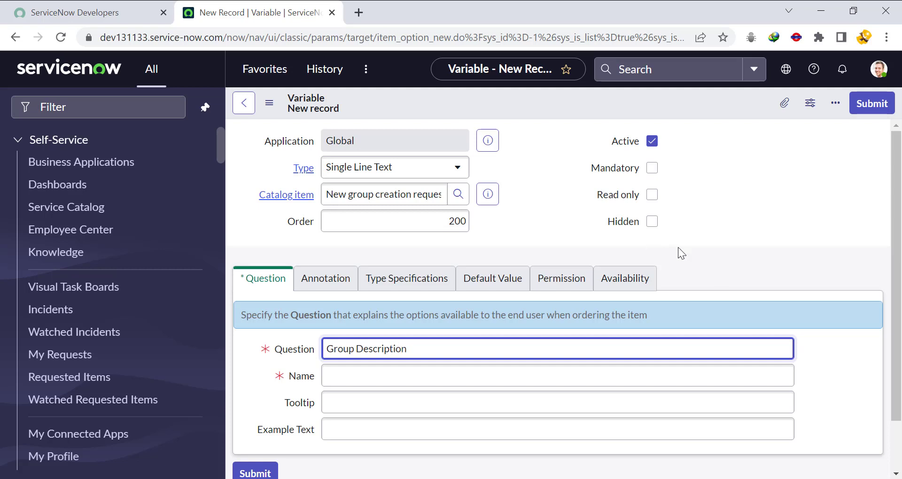
key("Tab")
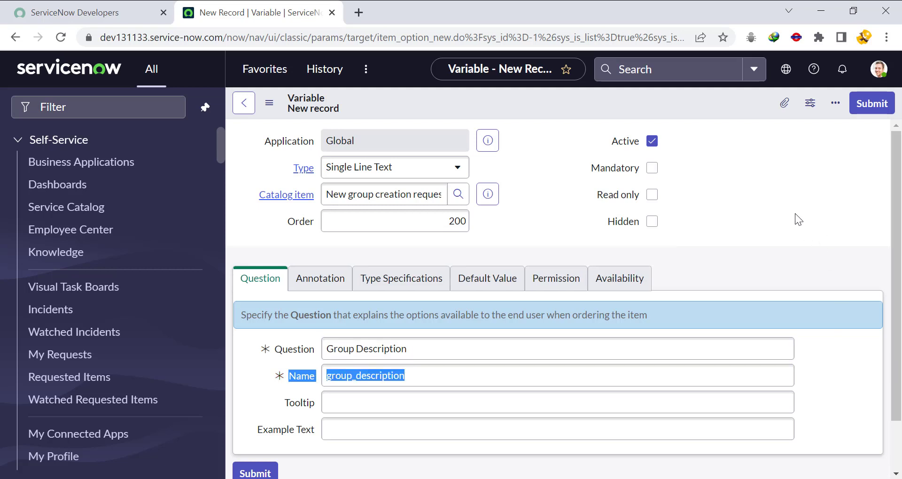
left_click(795, 213)
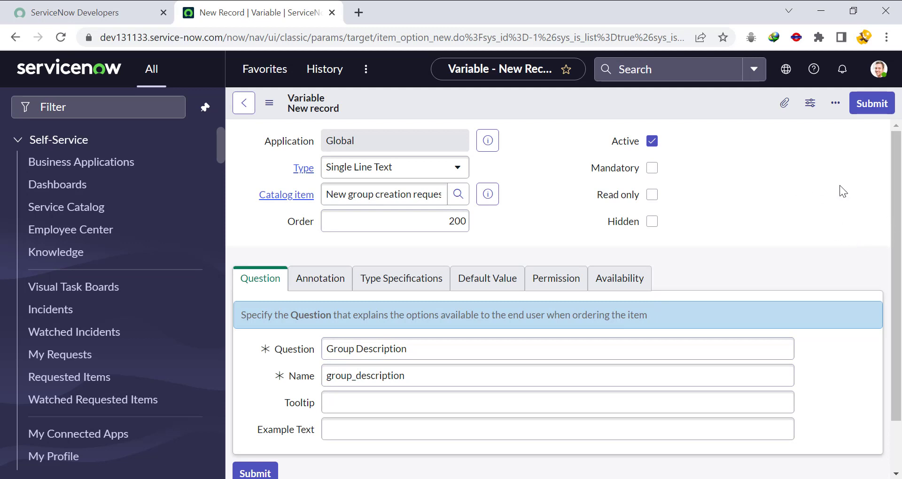
left_click(871, 104)
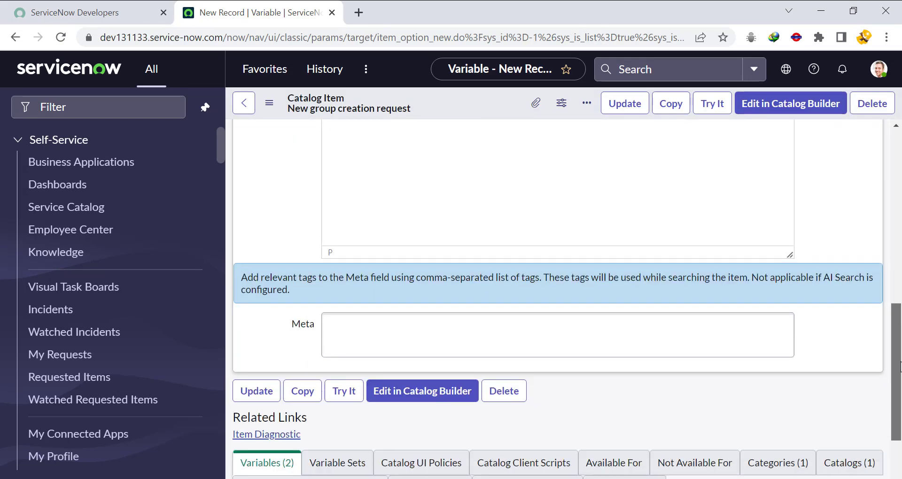
- Preview the catalog item's order form with Try It, and duplicate its browser tab
left_click_drag(900, 195, 897, 157)
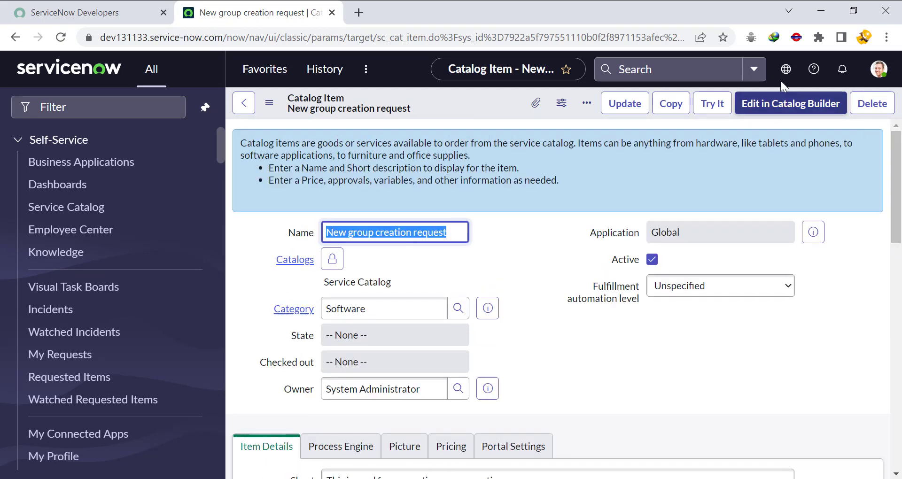
left_click(723, 112)
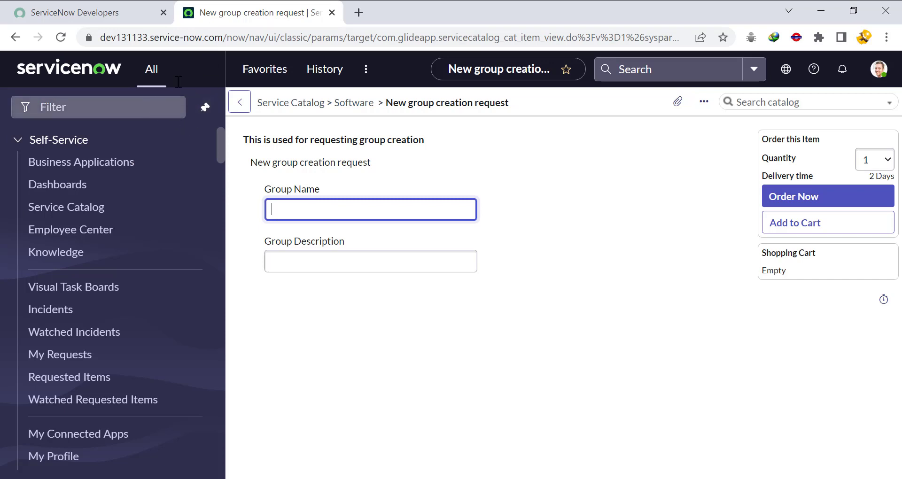
right_click(257, 5)
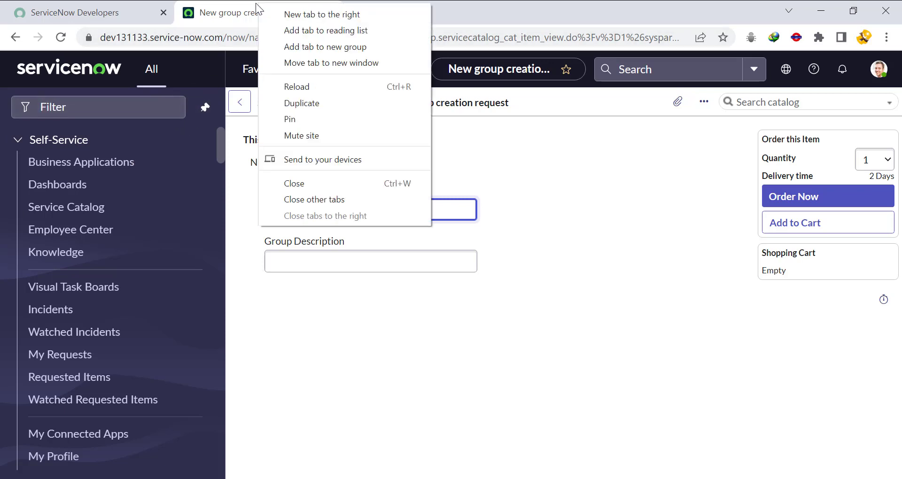
left_click(317, 103)
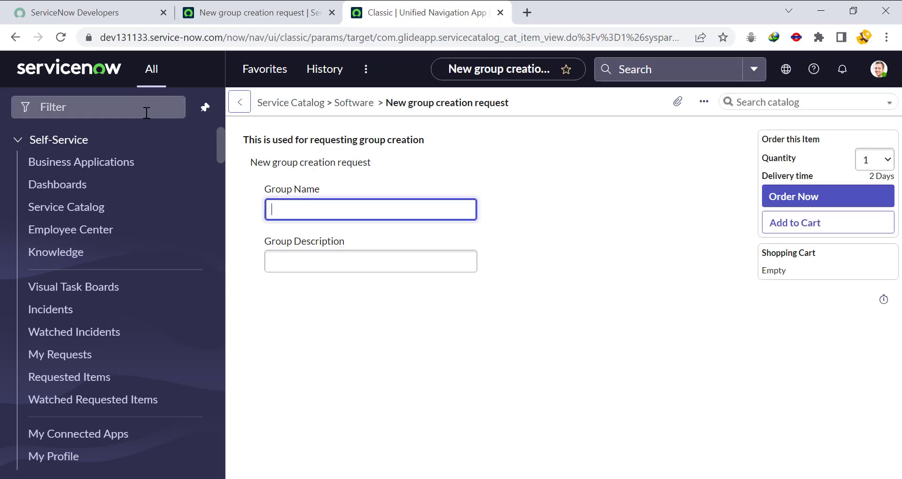
- Find the Workflow Editor in the application navigator and open it from the Workflow application
left_click(146, 113)
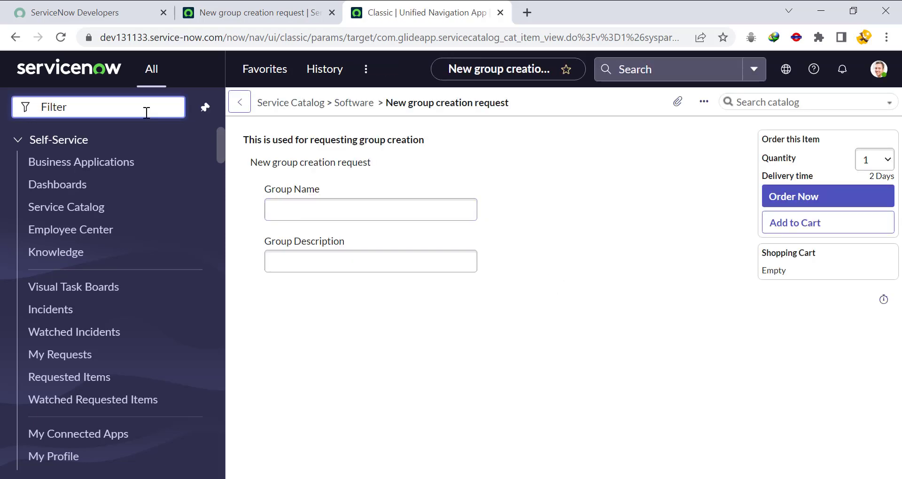
type("workflo")
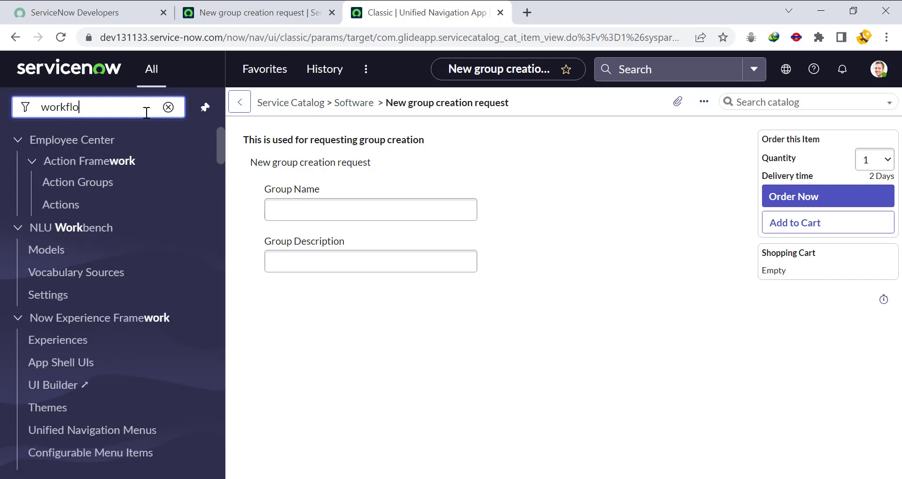
type("w edi")
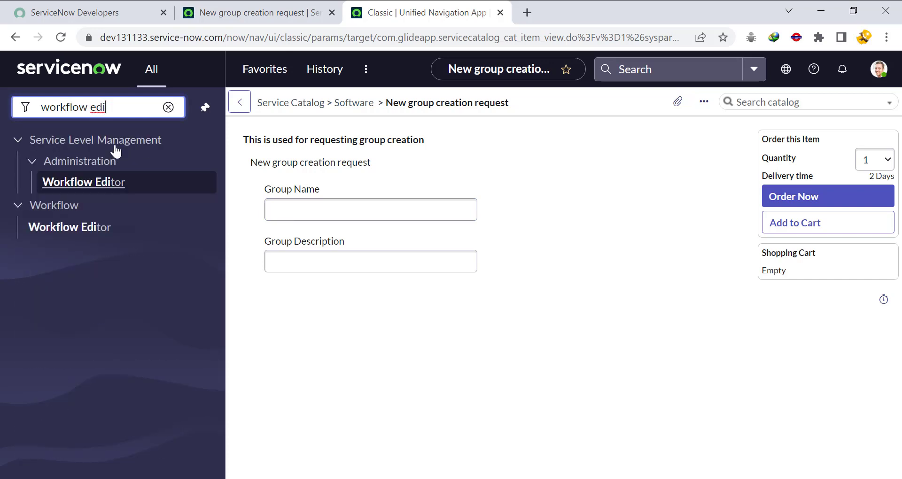
left_click(65, 227)
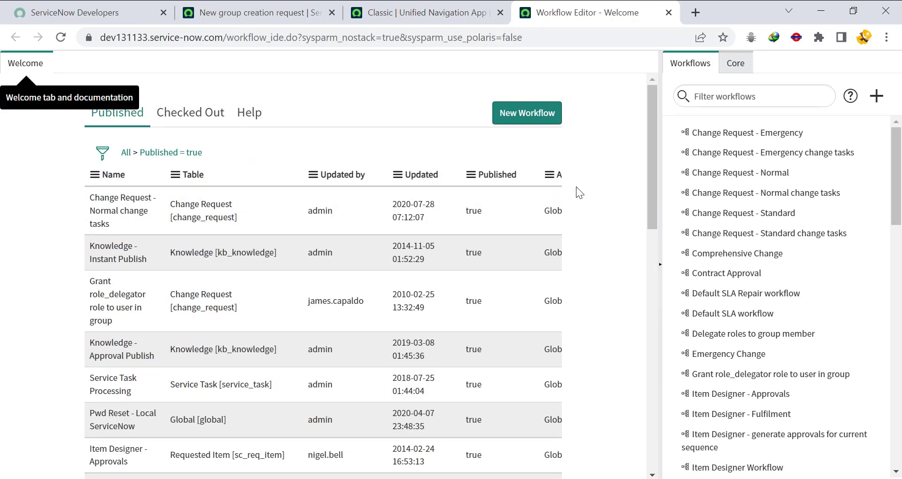
- Start a new workflow, name it "Group creation", and open its table choices
left_click(539, 118)
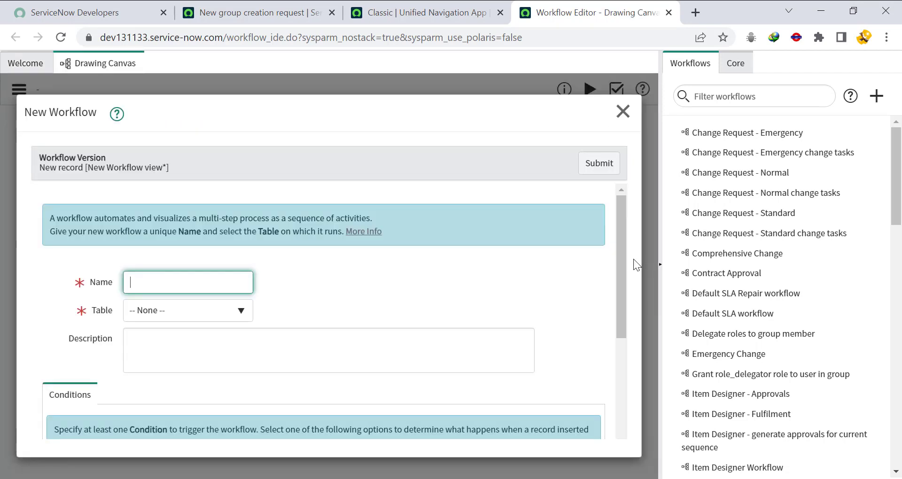
scroll(619, 252, "down", 3)
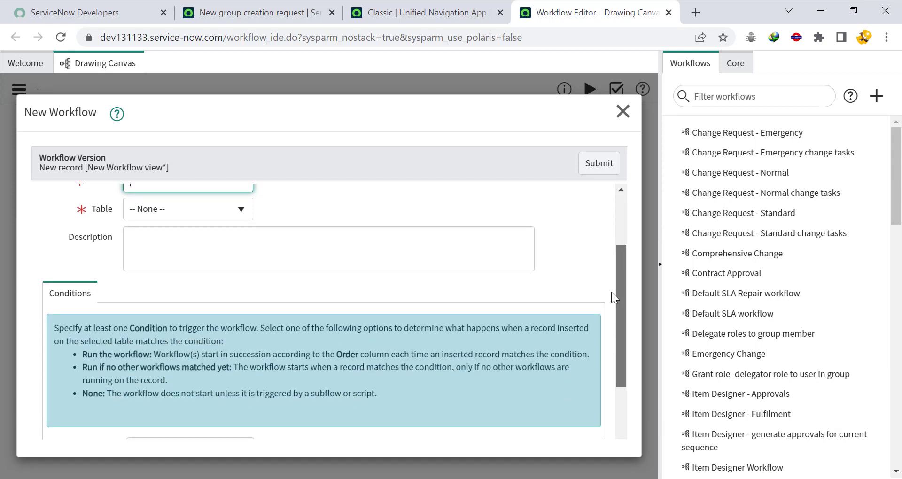
scroll(610, 292, "up", 2)
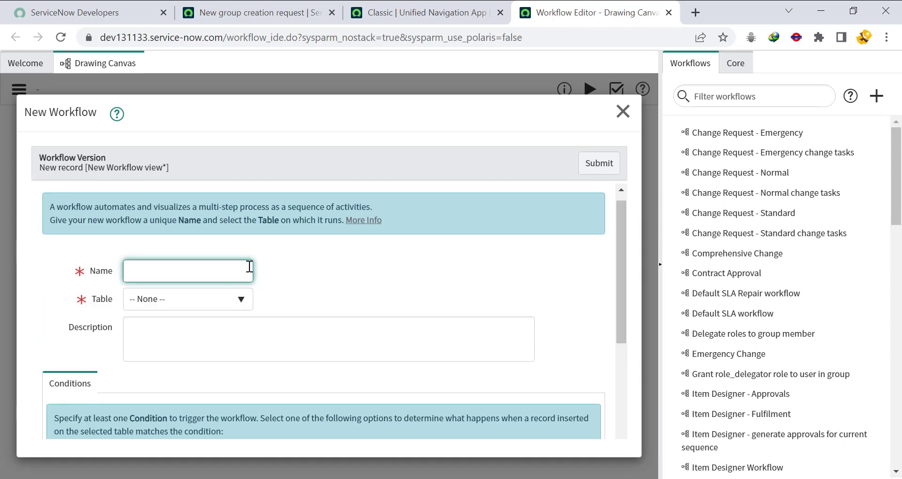
type("Group creation")
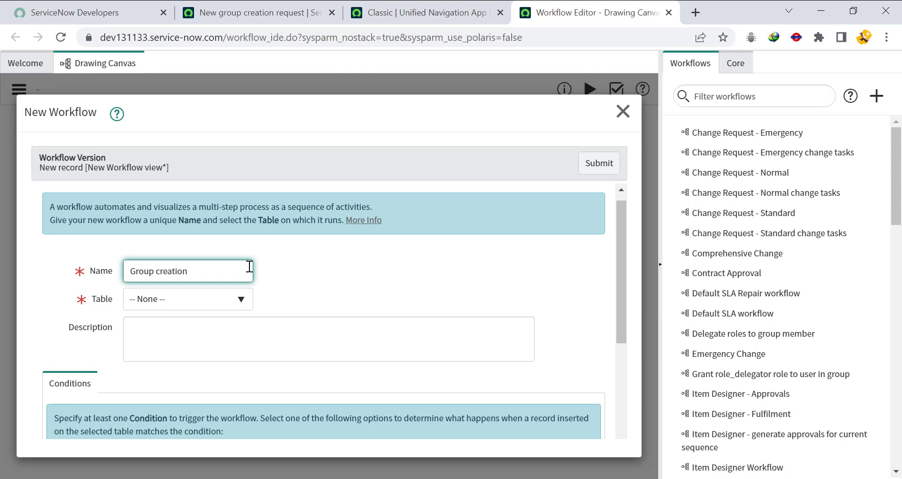
left_click(193, 300)
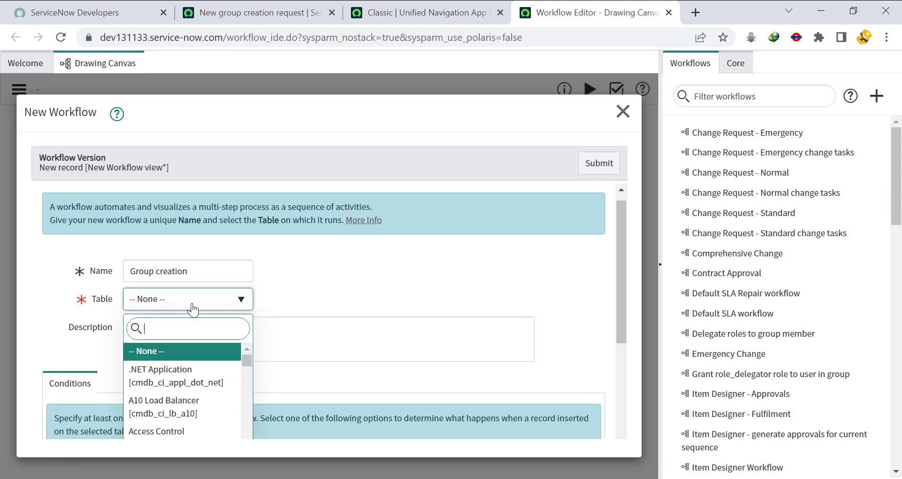
type("creat")
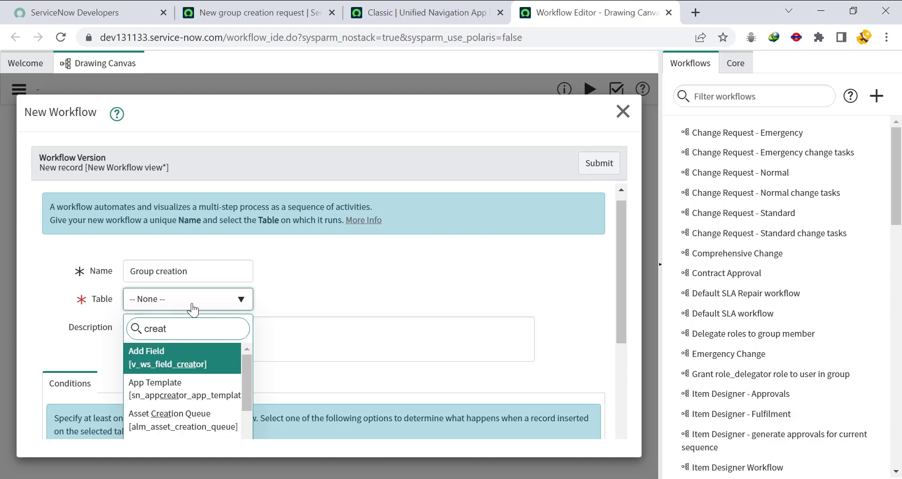
type("ion")
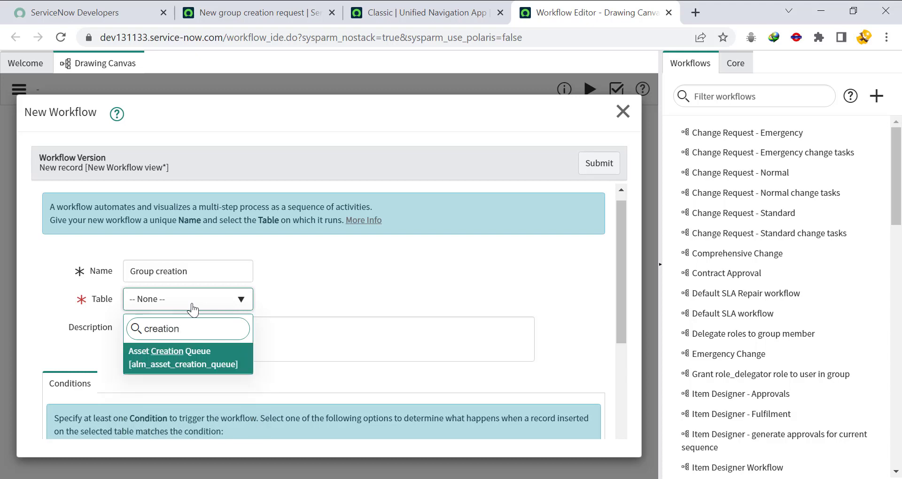
key("BackSpace")
key("BackSpace")
key("BackSpace")
key("BackSpace")
key("BackSpace")
key("BackSpace")
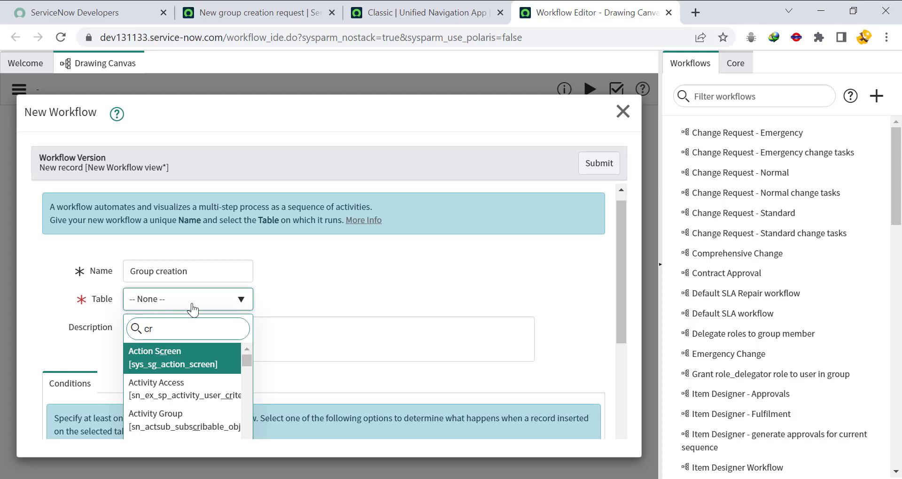
key("BackSpace")
key("BackSpace")
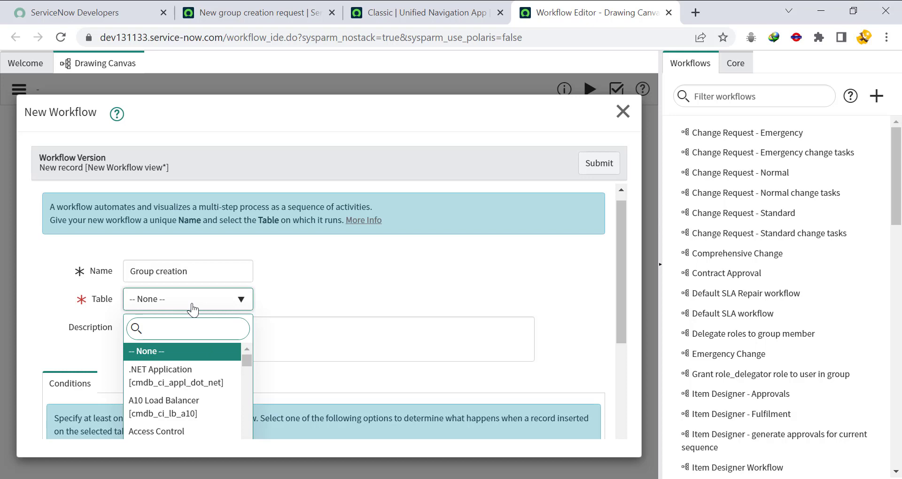
- Set the workflow's table to Requested Item [sc_req_item]
type("sc_req_item")
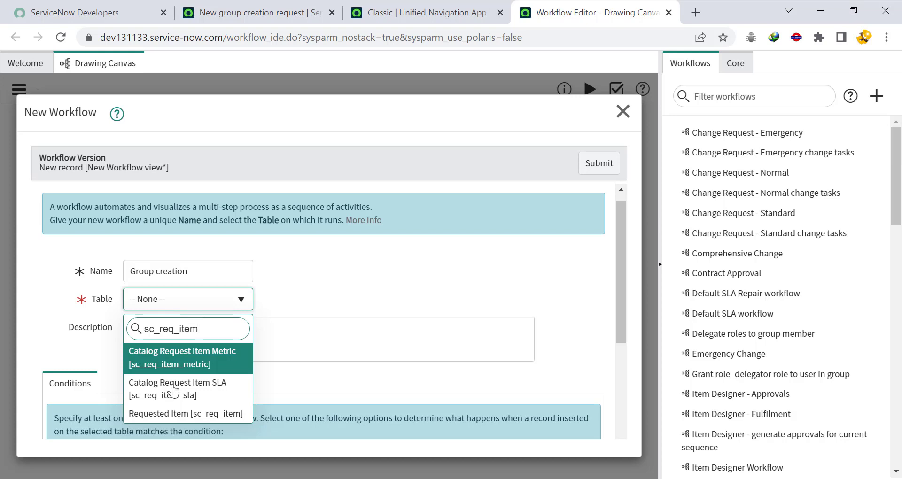
left_click(183, 415)
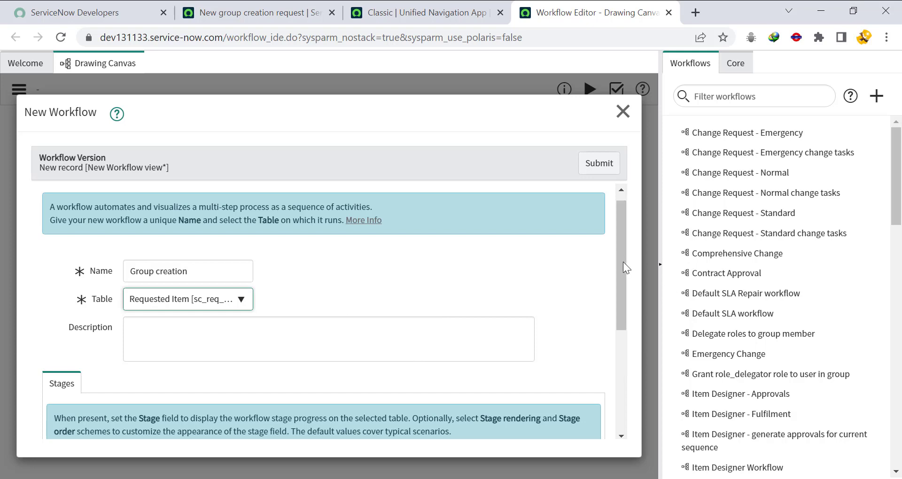
scroll(611, 291, "down", 5)
scroll(611, 268, "up", 5)
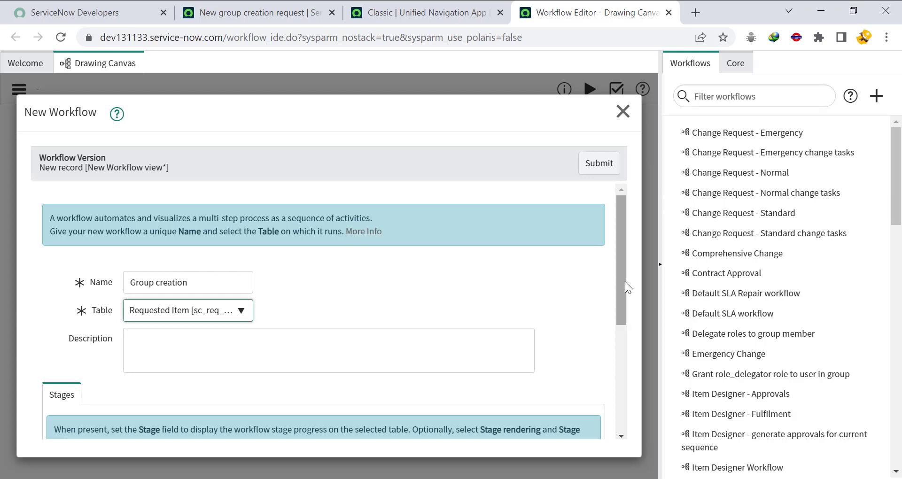
- Describe the workflow as "This workflow is for new group creation via service catalog" and submit it
left_click(362, 349)
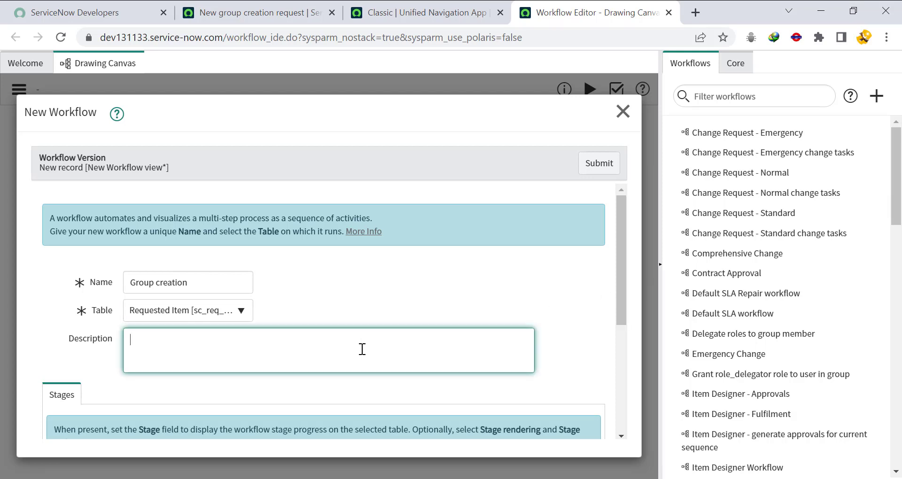
type("This workflow is for new group cr")
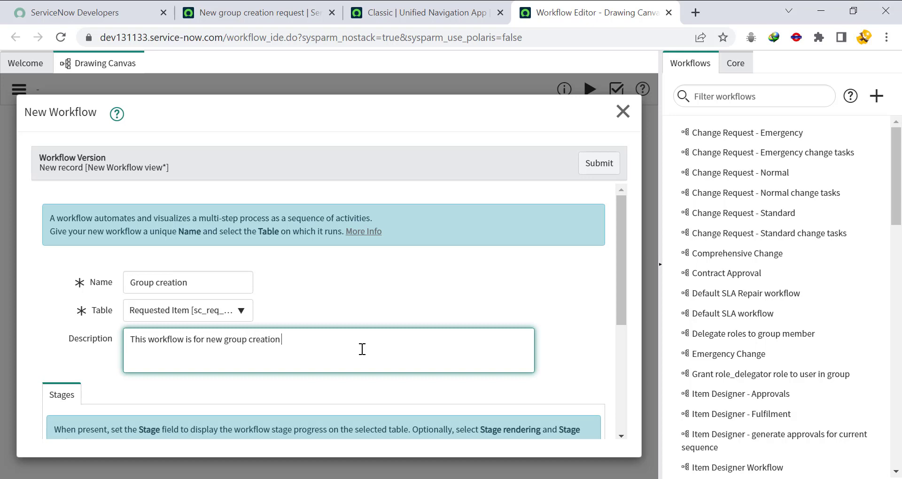
type("via service catalog")
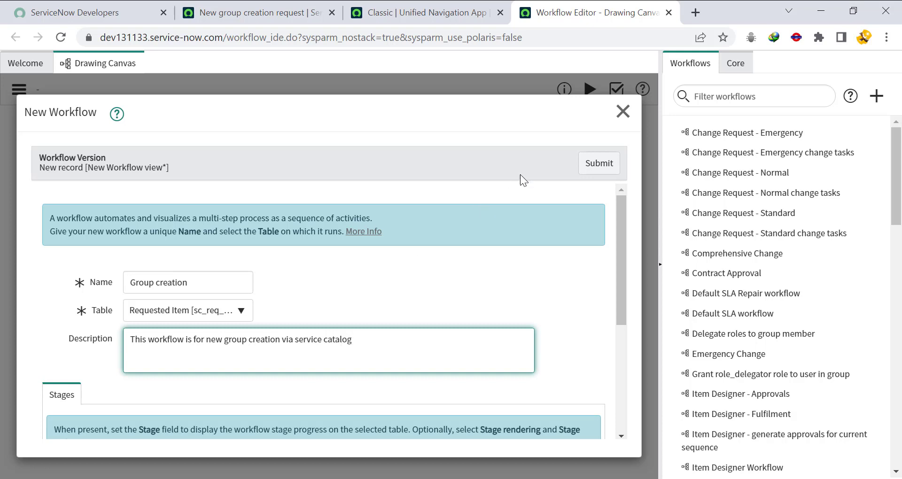
left_click(597, 169)
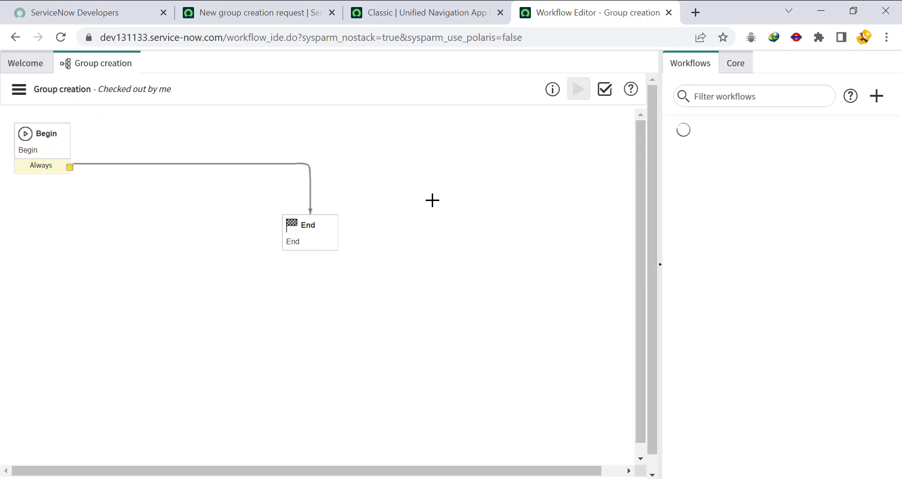
- Move the End activity farther down and away from Begin, and delete the transition connecting them
left_click_drag(304, 224, 456, 325)
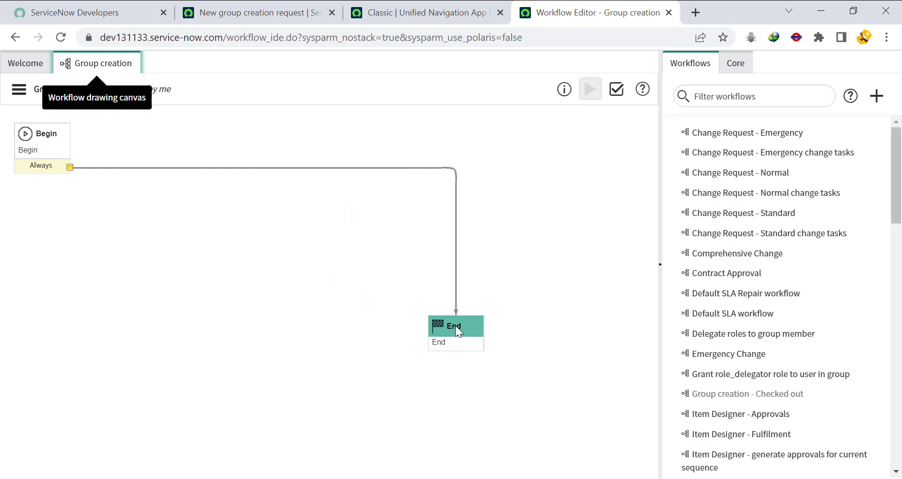
left_click(97, 168)
key("Delete")
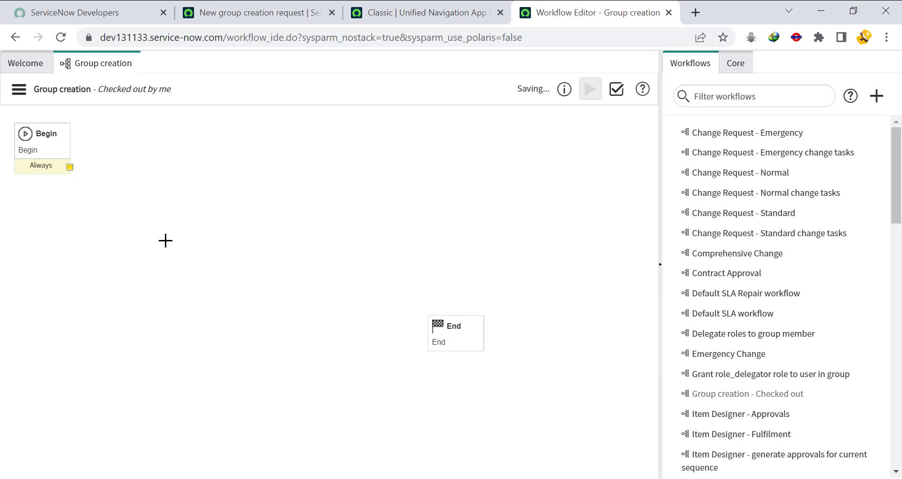
- Add an Approval - User activity to the workflow canvas between Begin and End and name it "Wait for approvers"
left_click(744, 71)
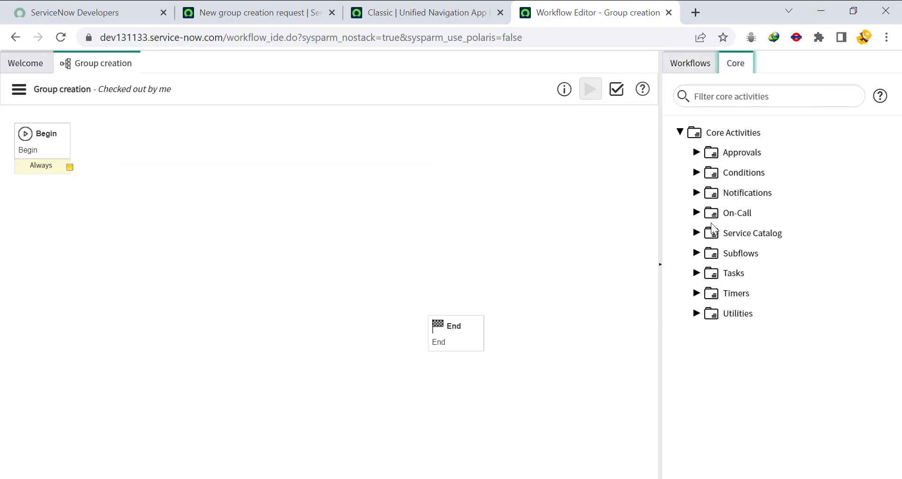
left_click(698, 153)
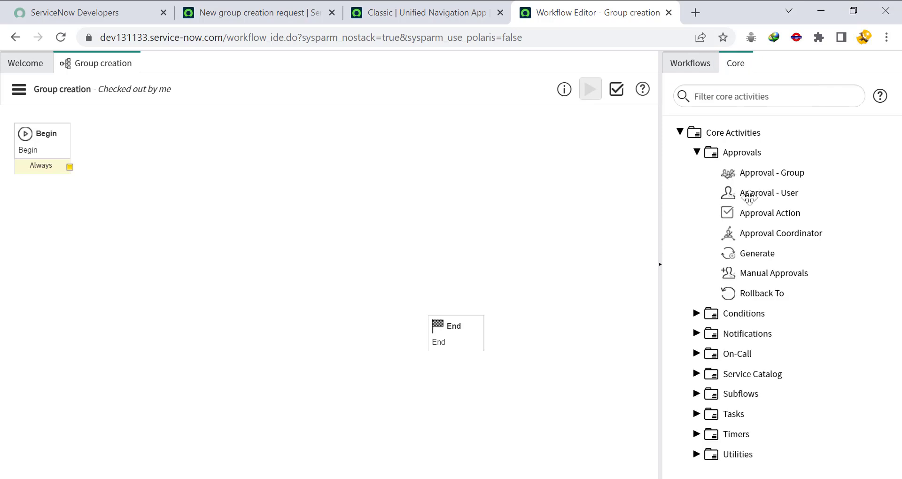
left_click_drag(760, 190, 266, 150)
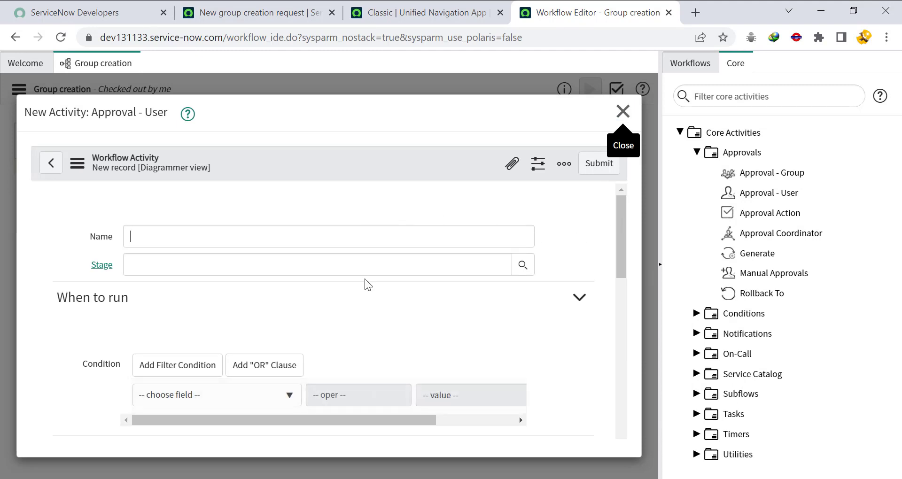
left_click(417, 234)
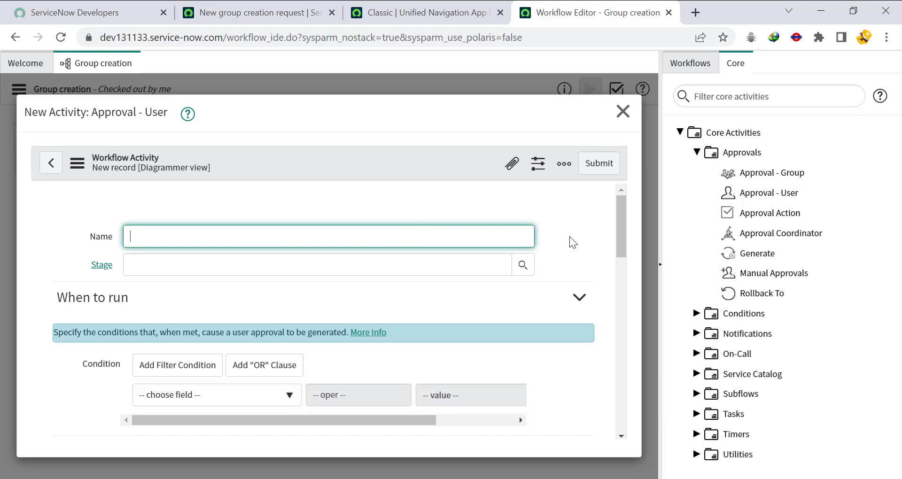
type("Wait for approvers")
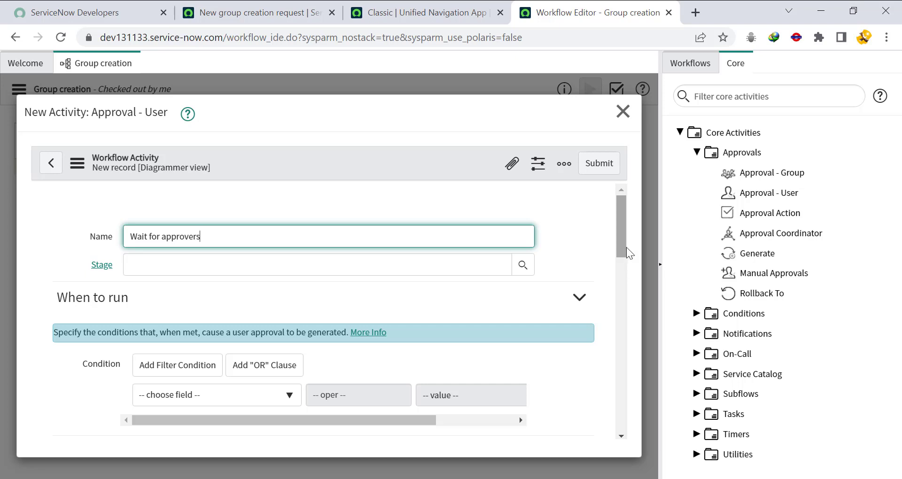
- Add two individual users and System Administrator as the activity's approvers, and lock the Users list
left_click_drag(626, 253, 617, 309)
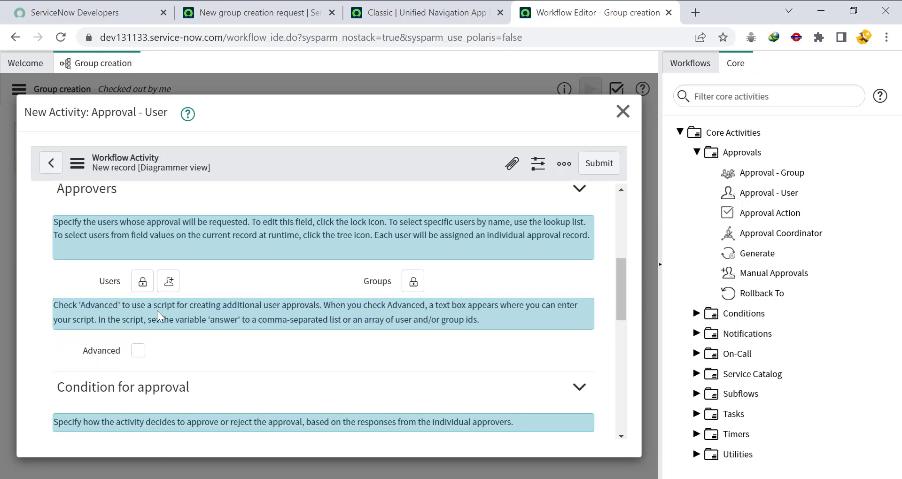
left_click(143, 282)
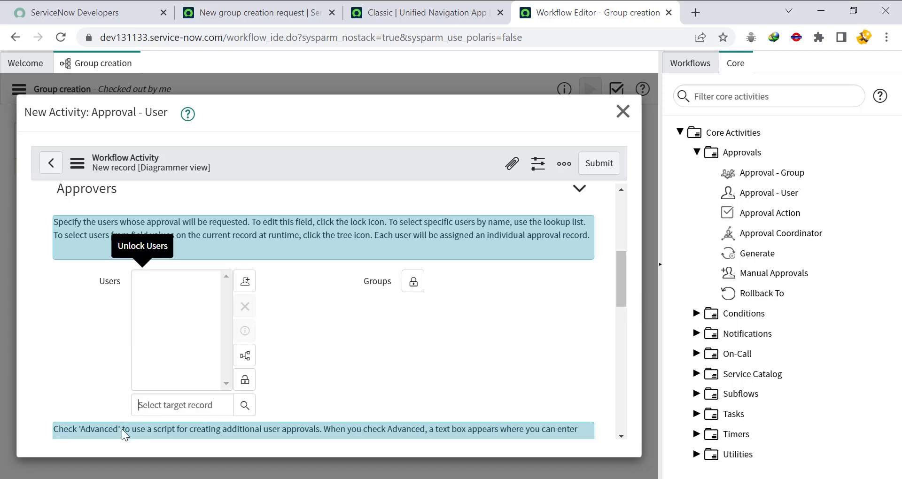
type("abel")
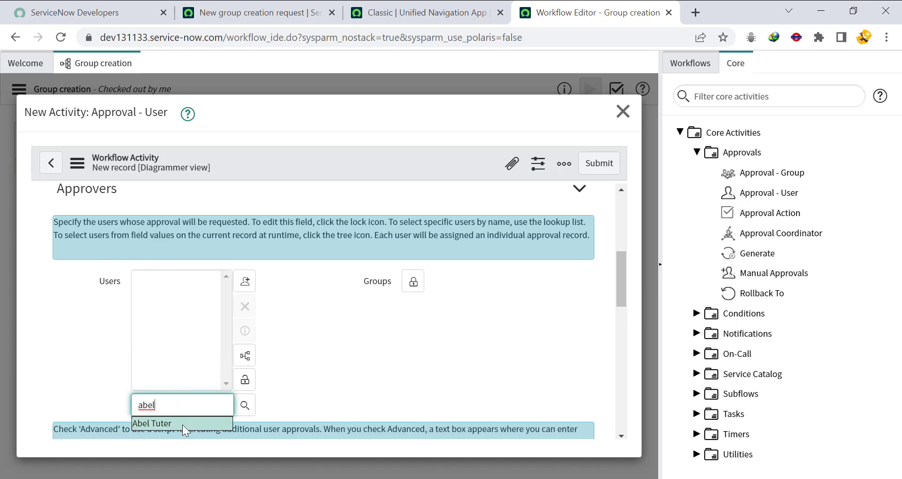
left_click(183, 424)
type("a")
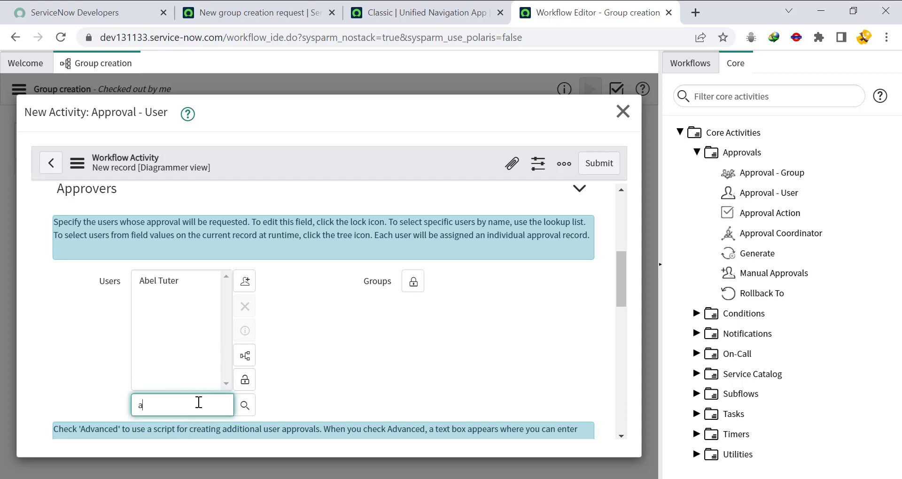
type("brah")
left_click(205, 427)
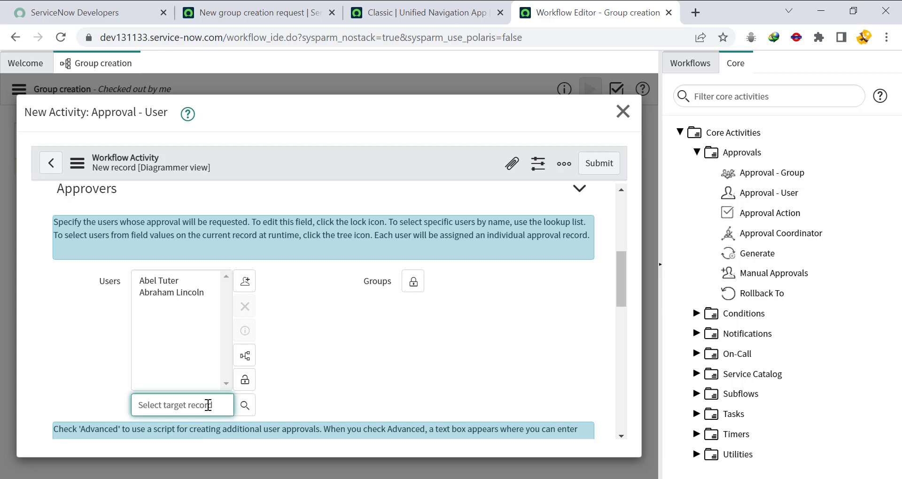
type("syste")
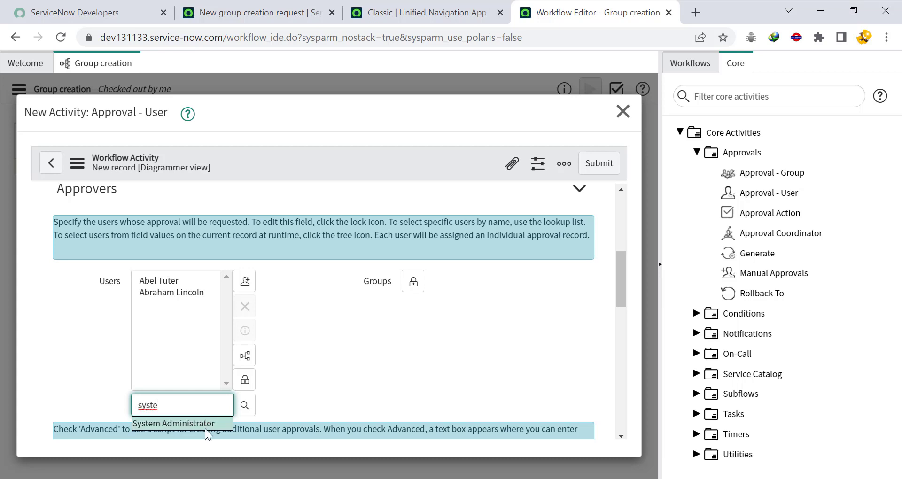
left_click(205, 426)
left_click(244, 380)
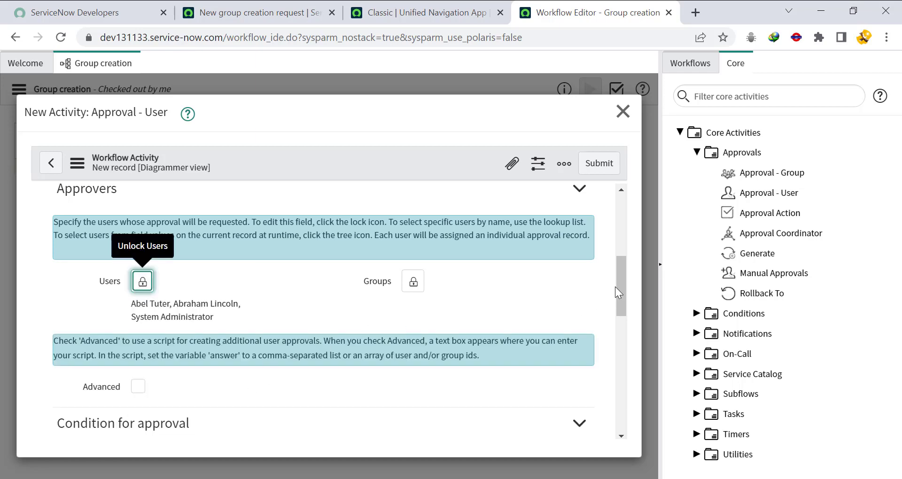
- Check the activity's conditions for approval and submit the user approval activity
scroll(595, 333, "down", 3)
scroll(626, 275, "up", 3)
scroll(626, 275, "up", 3)
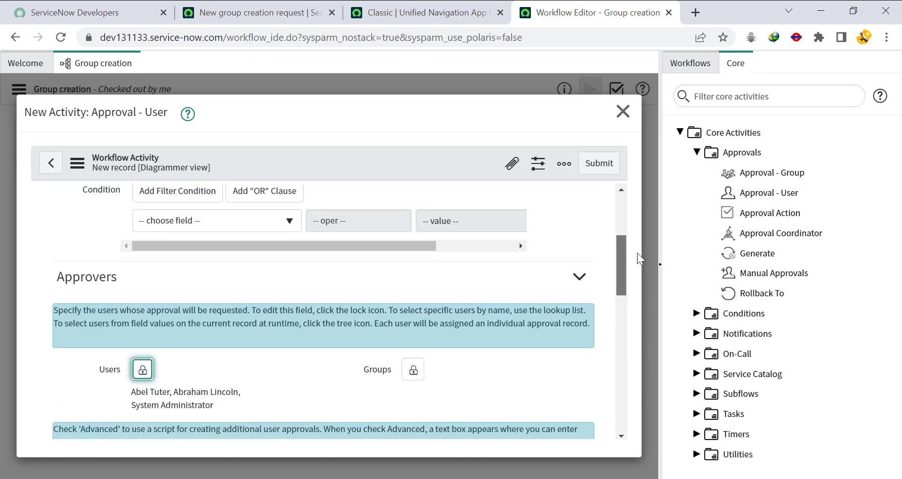
scroll(596, 329, "down", 5)
scroll(596, 329, "down", 3)
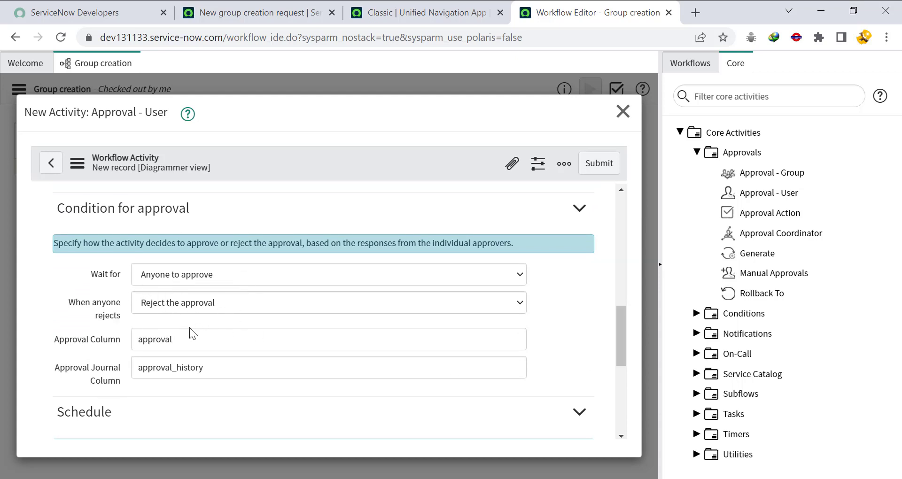
left_click(596, 165)
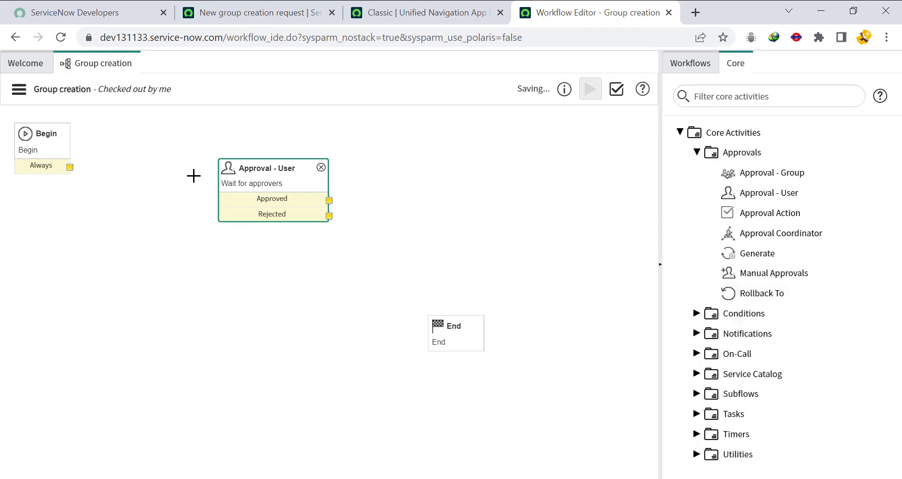
- Connect Begin's Always output to the Approval - User activity and move that activity slightly up
left_click_drag(272, 184, 250, 169)
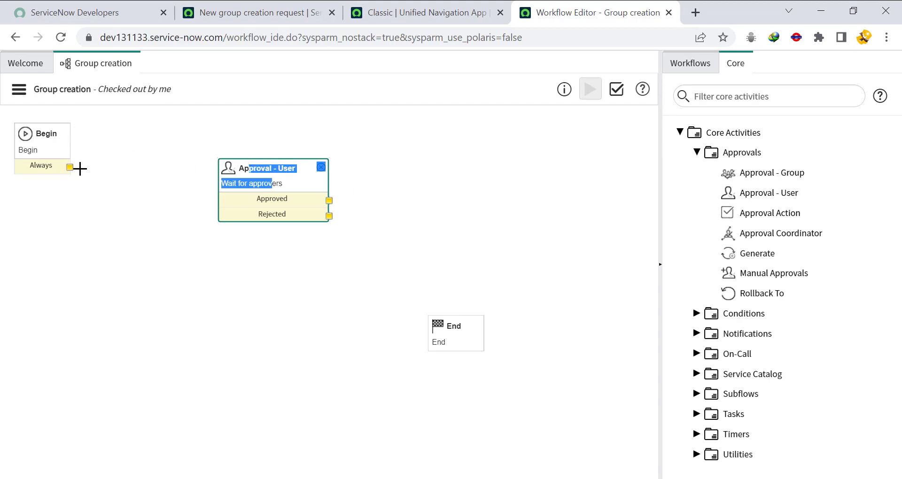
left_click_drag(70, 168, 229, 178)
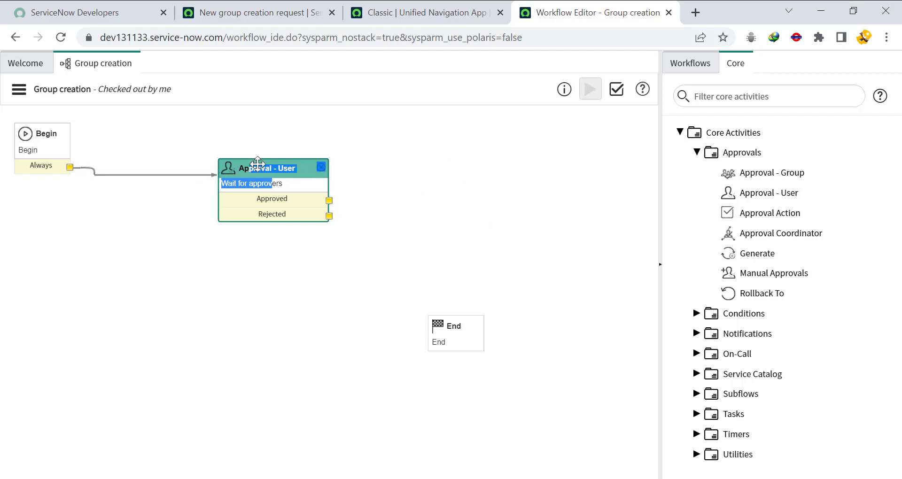
left_click_drag(280, 168, 281, 146)
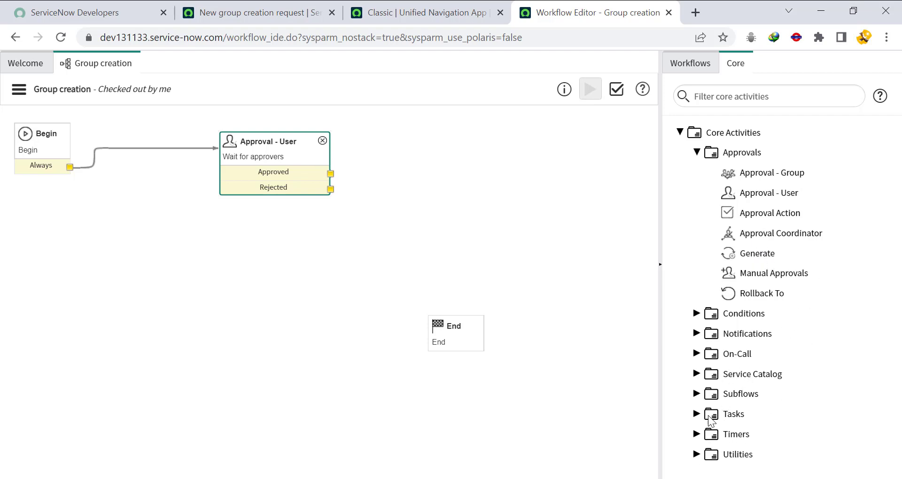
- Add a Run Script utility activity beside the user approval and name it "group creation script"
left_click(699, 454)
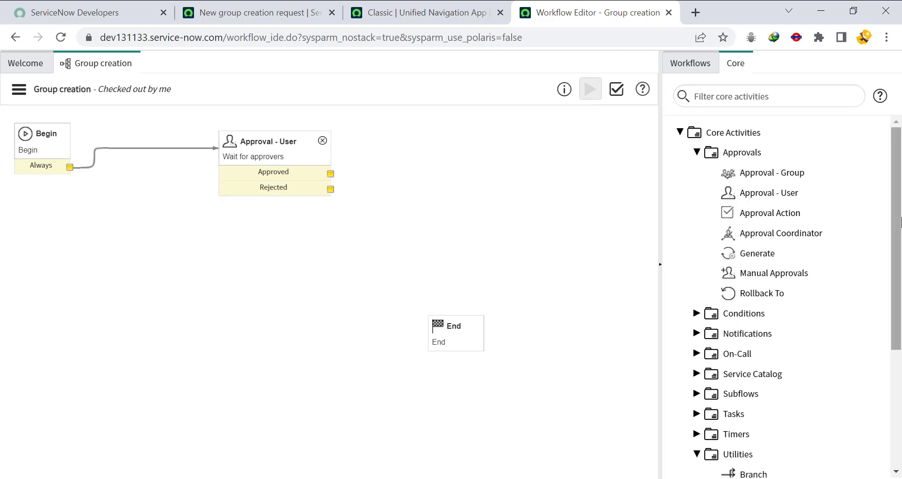
scroll(693, 231, "down", 4)
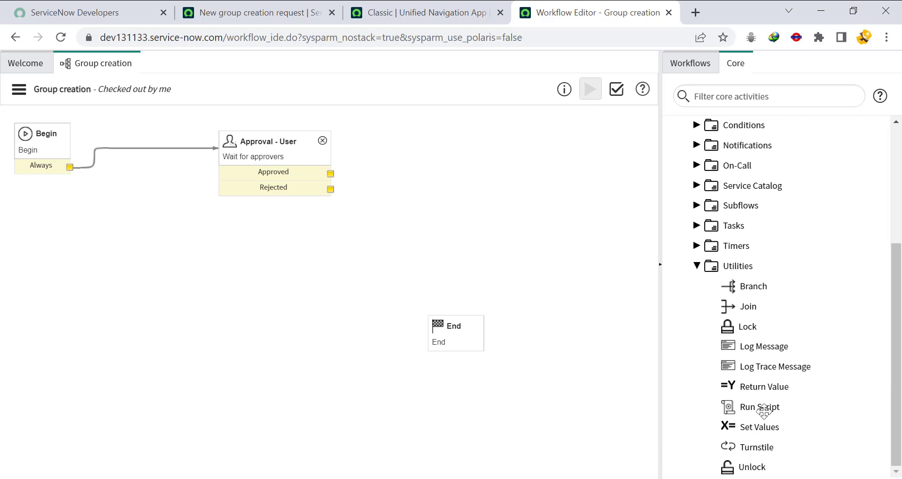
mouse_move(761, 407)
left_click_drag(710, 393, 484, 145)
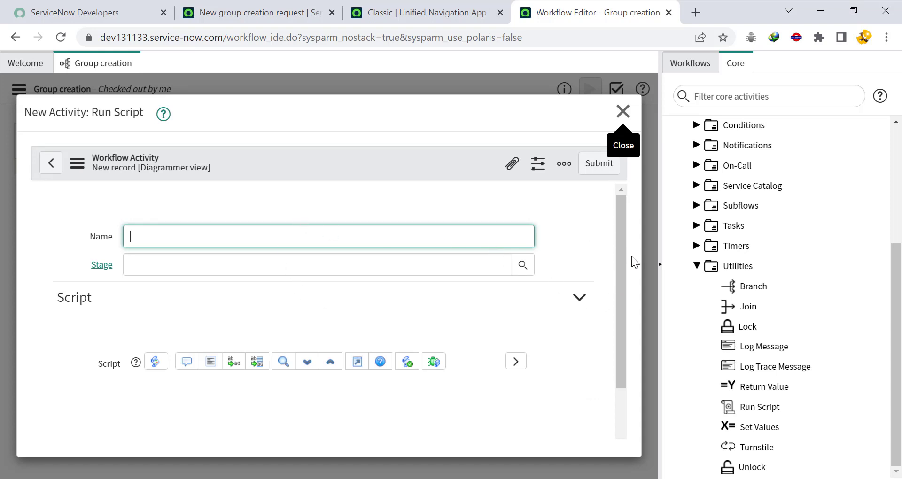
type("gre")
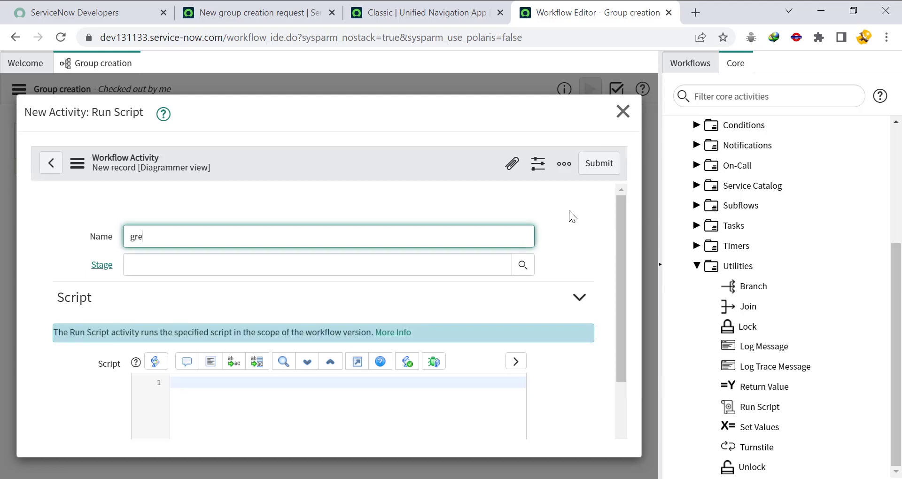
type("oup creation script")
- Enter the script's first line as var gr = new GlideRecord('sys_user_group');
left_click_drag(623, 235, 661, 322)
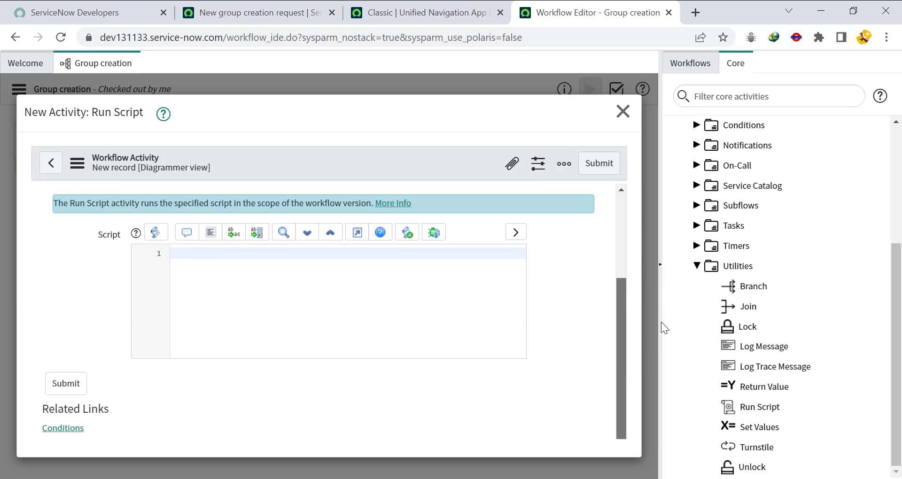
left_click(396, 263)
type("varg")
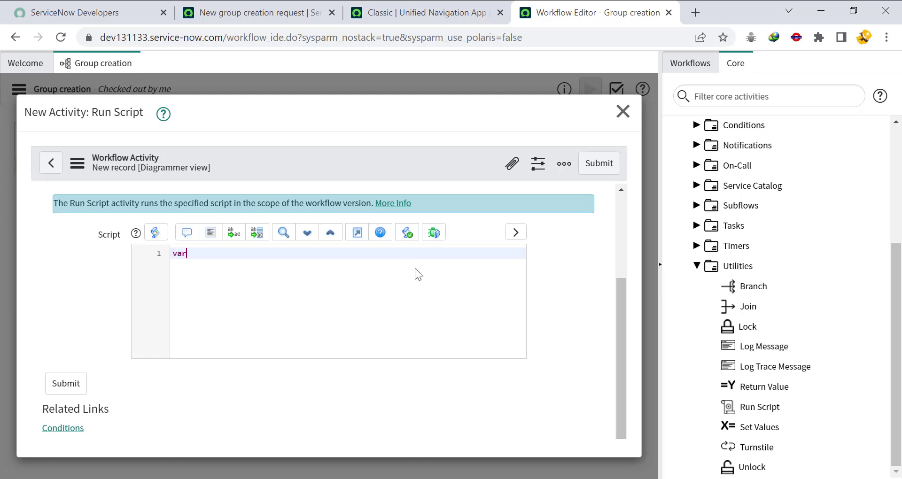
key("BackSpace")
type("gr = new GlideREe")
type("cord(")
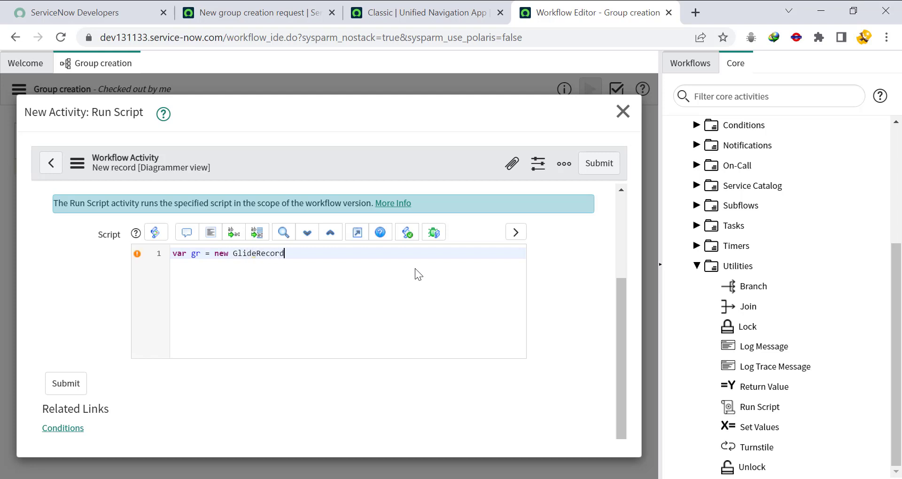
type("sys")
key("BackSpace")
key("BackSpace")
key("BackSpace")
type("'sys")
type("_user")
type("_group")
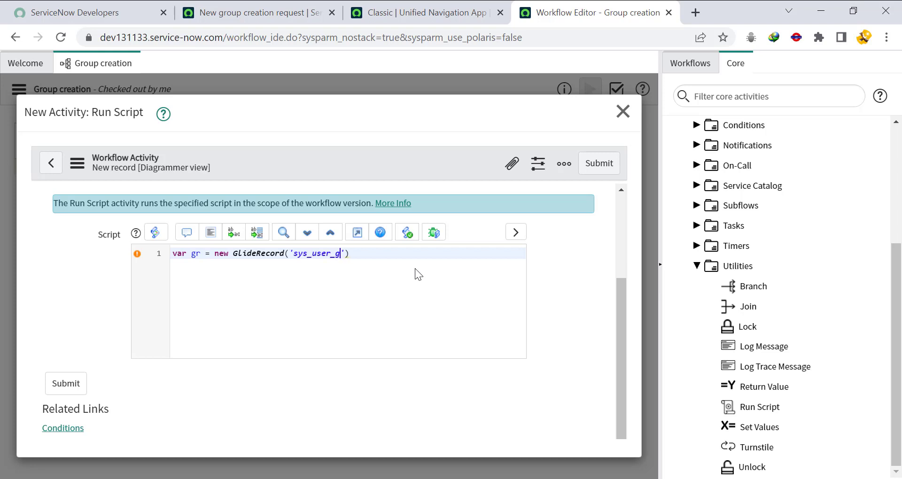
type("');")
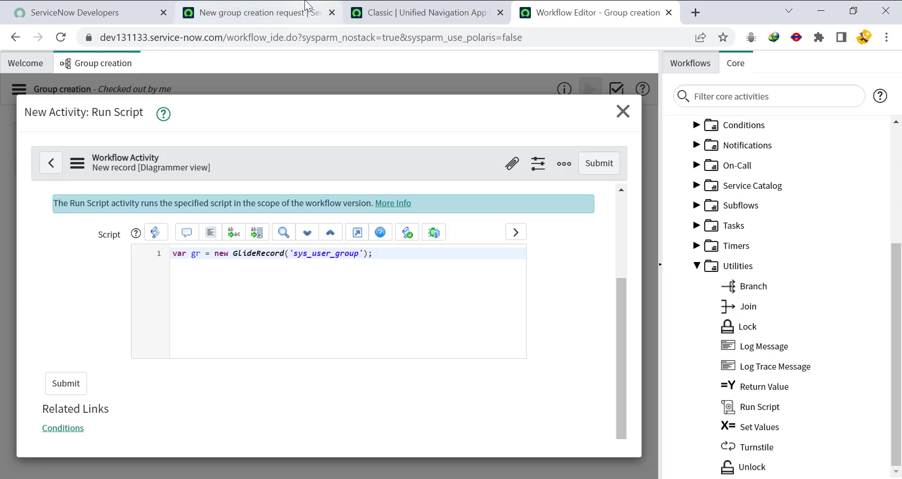
- Open the Groups list under User Administration and a blank group record to examine the table name and available fields
left_click(263, 13)
left_click(134, 108)
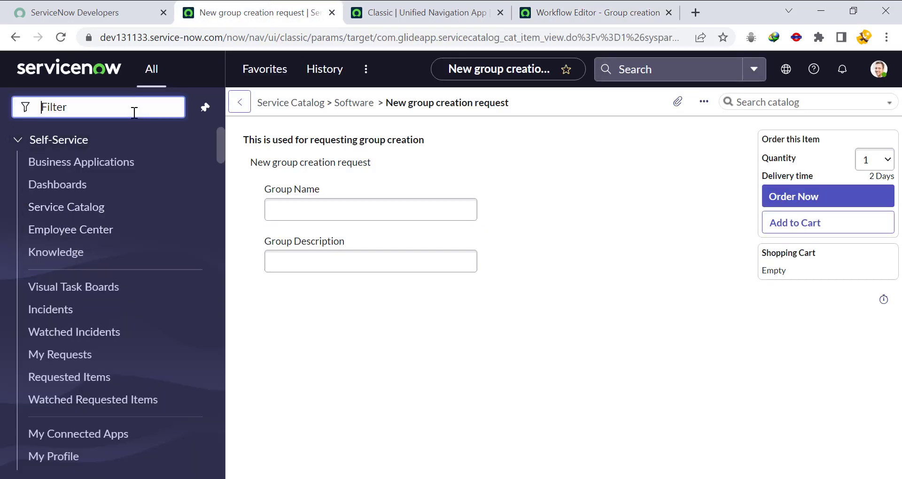
type("grou")
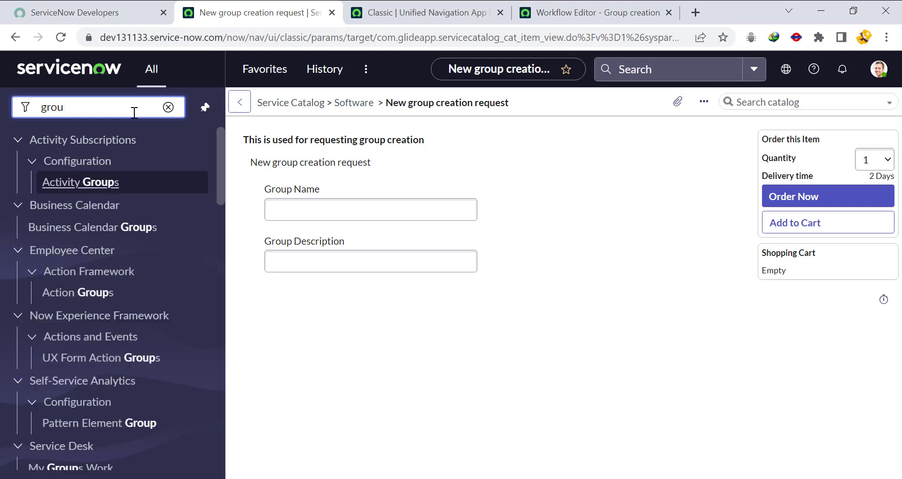
key("BackSpace")
key("BackSpace")
key("BackSpace")
key("BackSpace")
type("su")
key("BackSpace")
key("BackSpace")
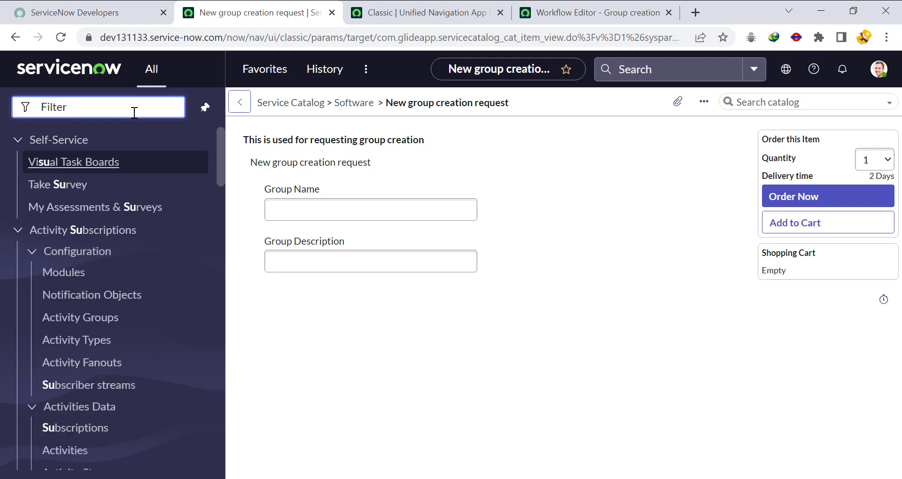
type("user admin")
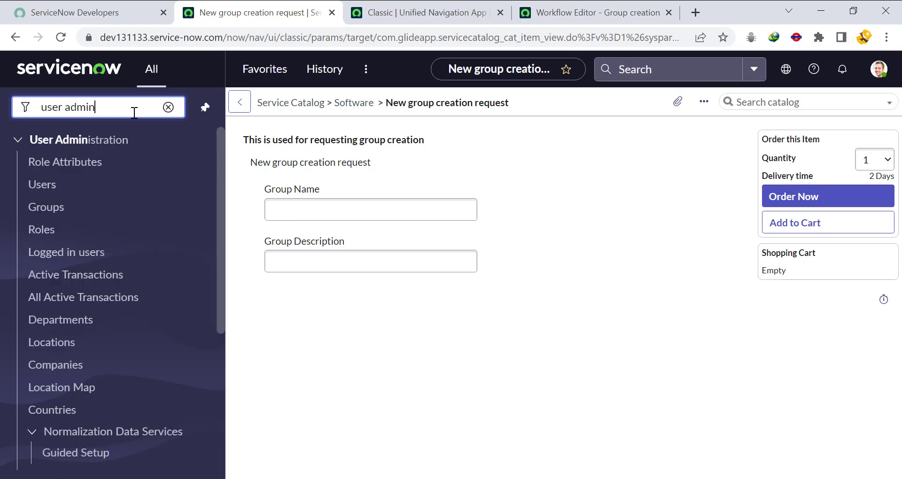
left_click(50, 220)
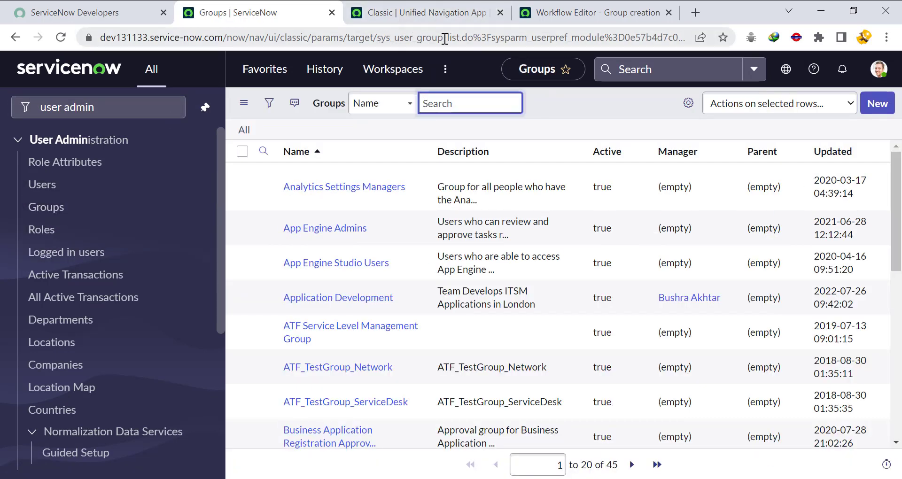
left_click(878, 103)
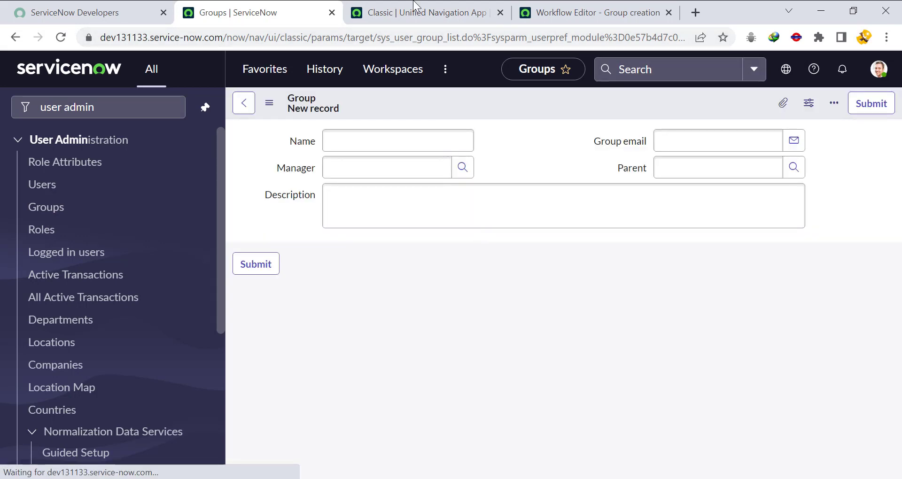
- Return to the group creation workflow script and add gr.initialize(); as the second line
left_click(573, 13)
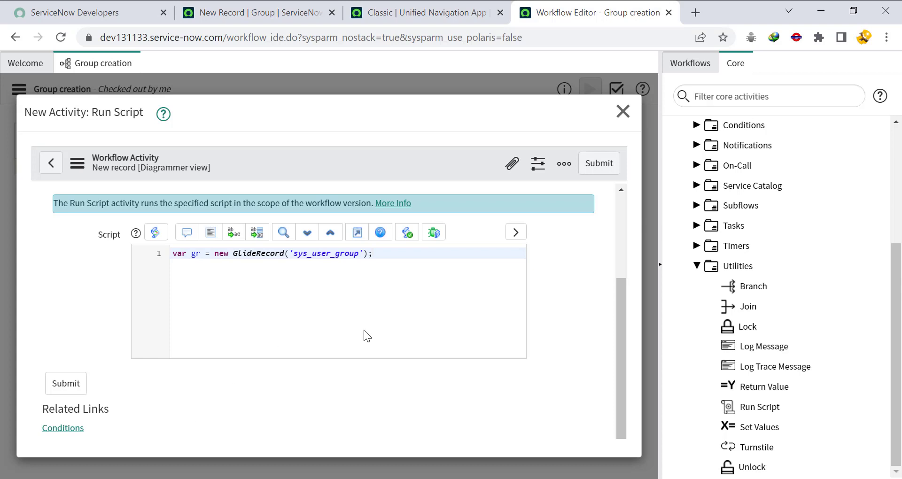
key("Return")
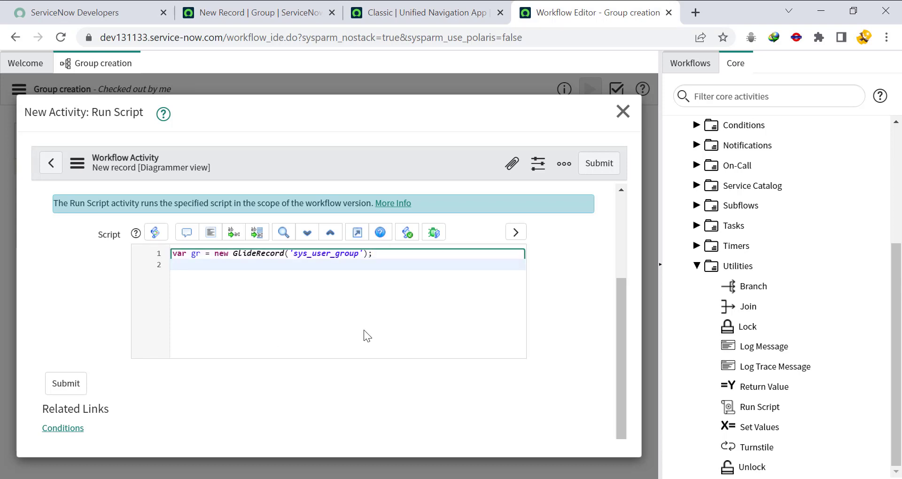
type("gr.in")
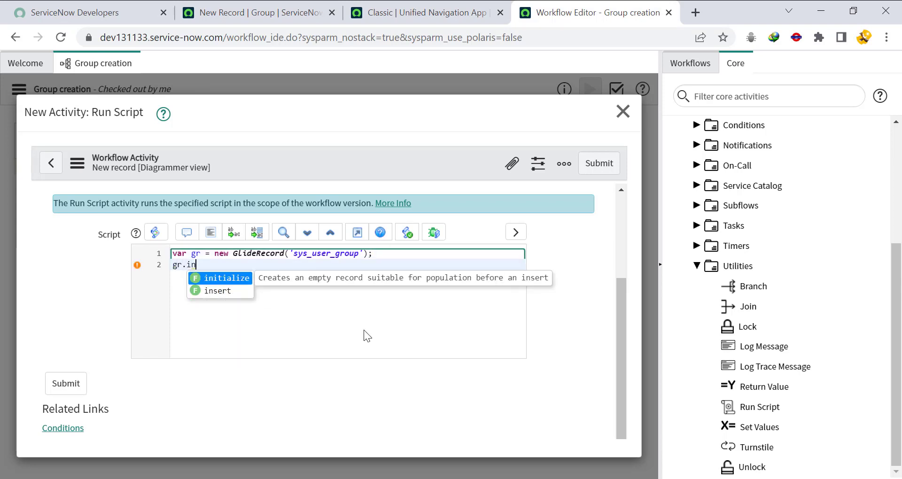
key("Return")
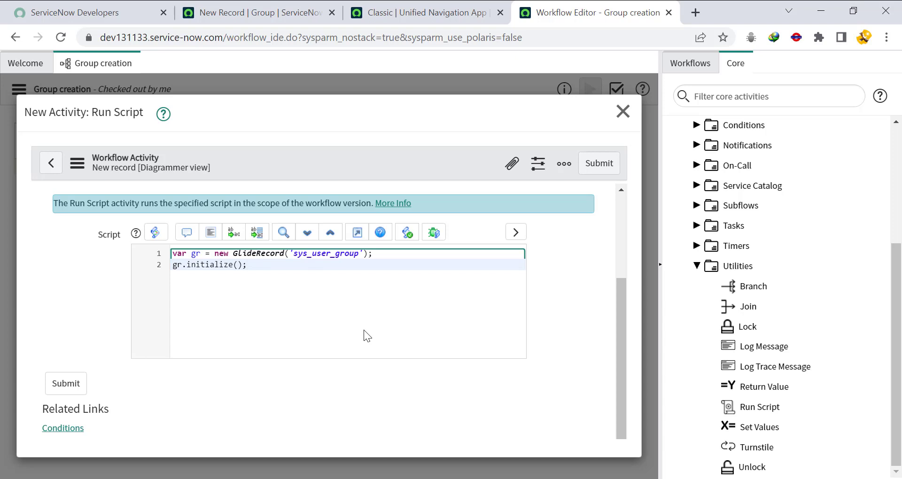
- Add the script line gr.name = current.variables.group_name; after checking the Name field's column name on the blank group record
key("Return")
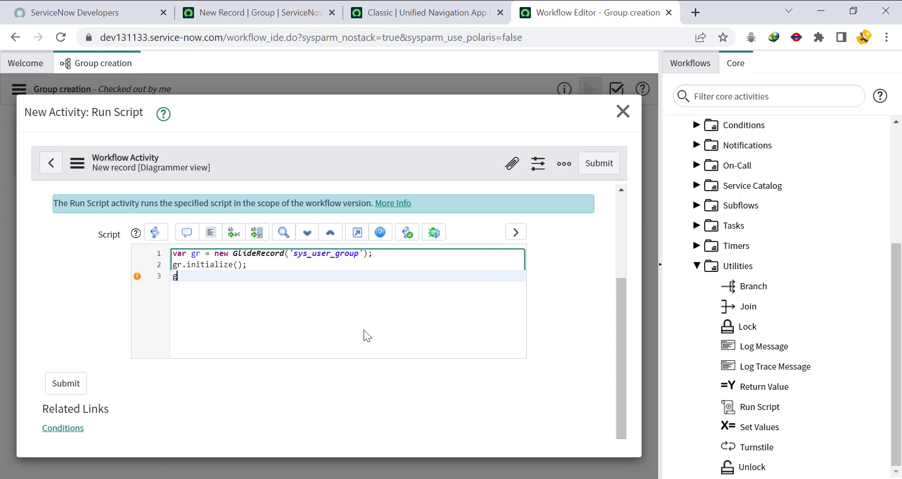
type("gr.nam")
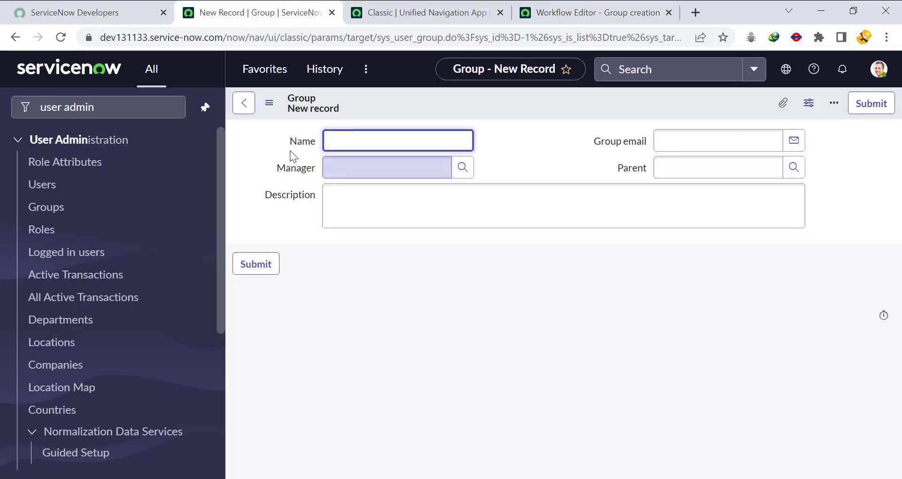
right_click(304, 146)
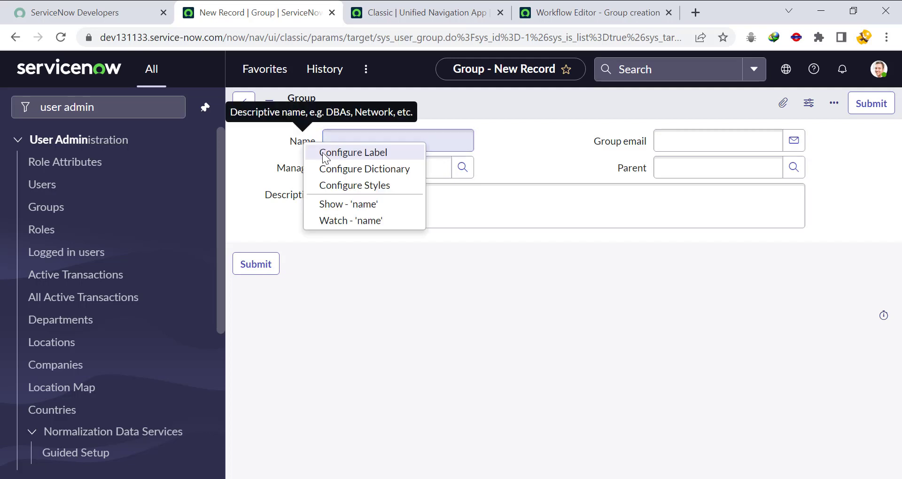
left_click(592, 13)
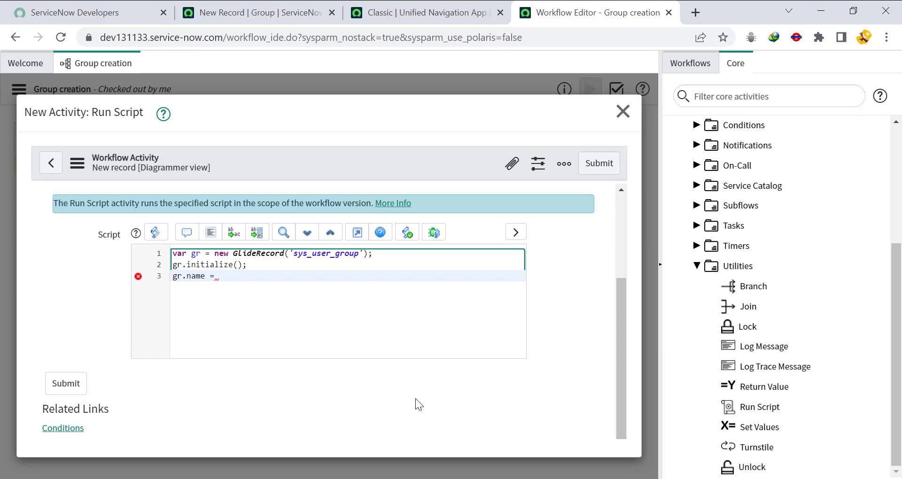
type("current.variables.grou")
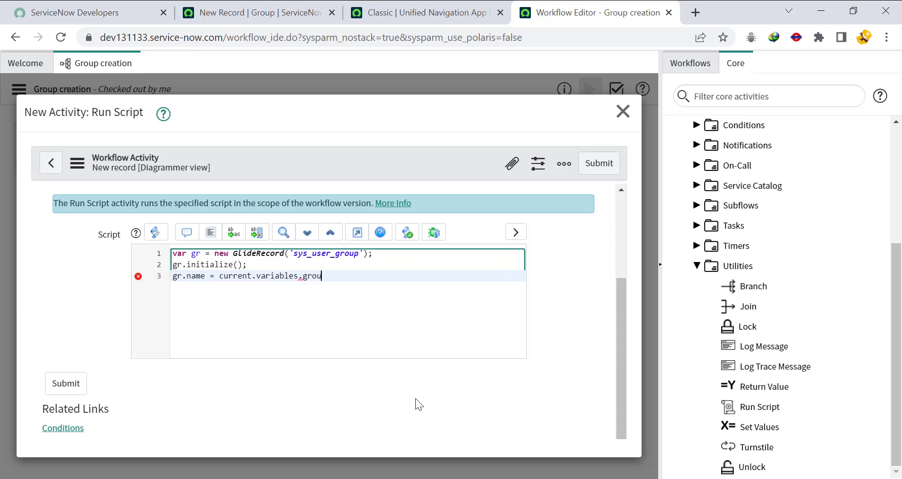
type("p_name;")
key("Return")
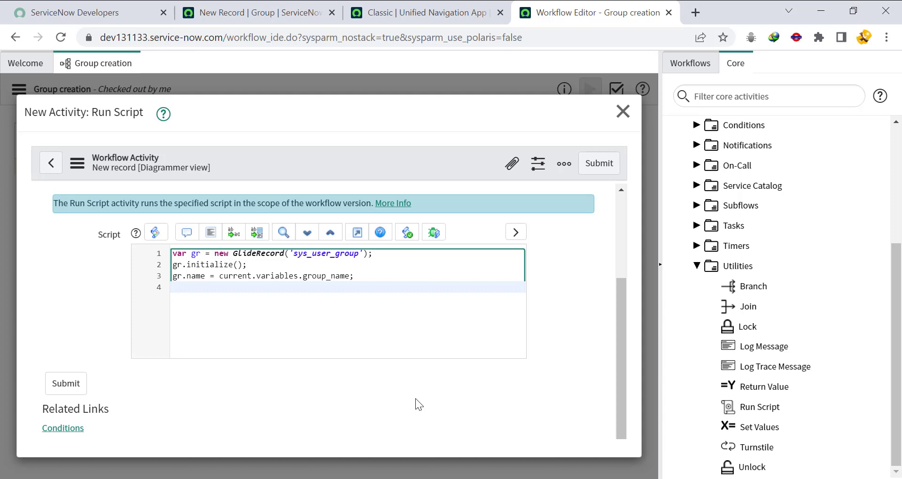
- Add the script line gr.description = current.variables.group_description; after checking the Description field's column name on the blank group record
type("gr.")
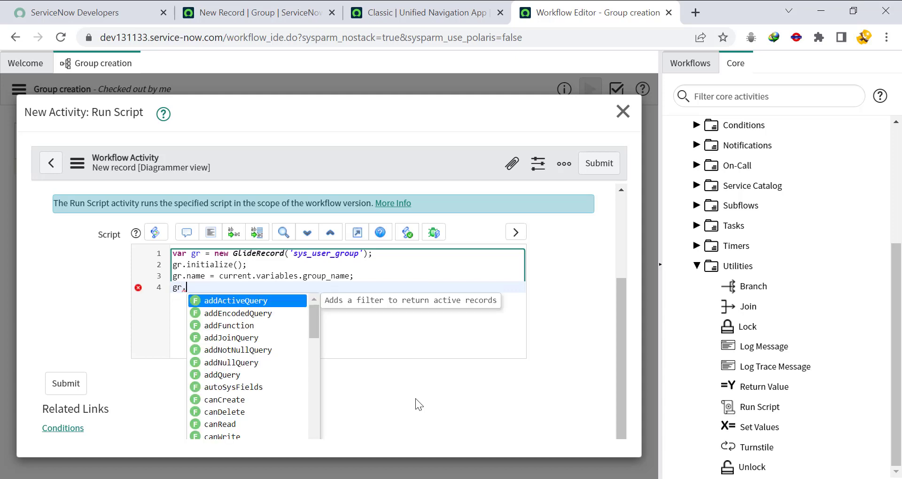
left_click(301, 13)
left_click(339, 244)
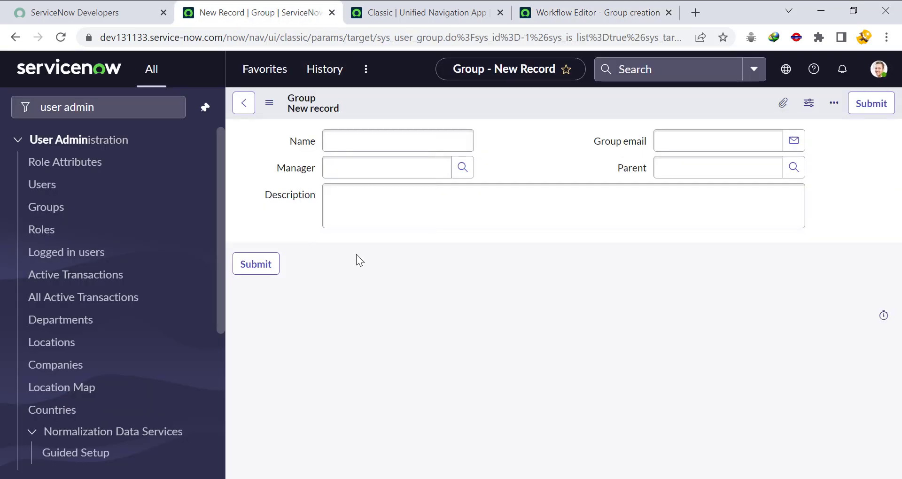
right_click(289, 196)
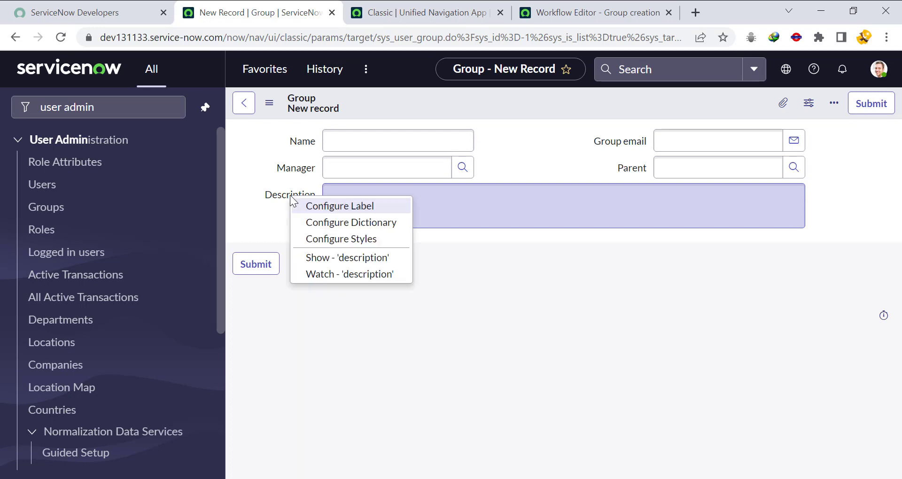
left_click(639, 8)
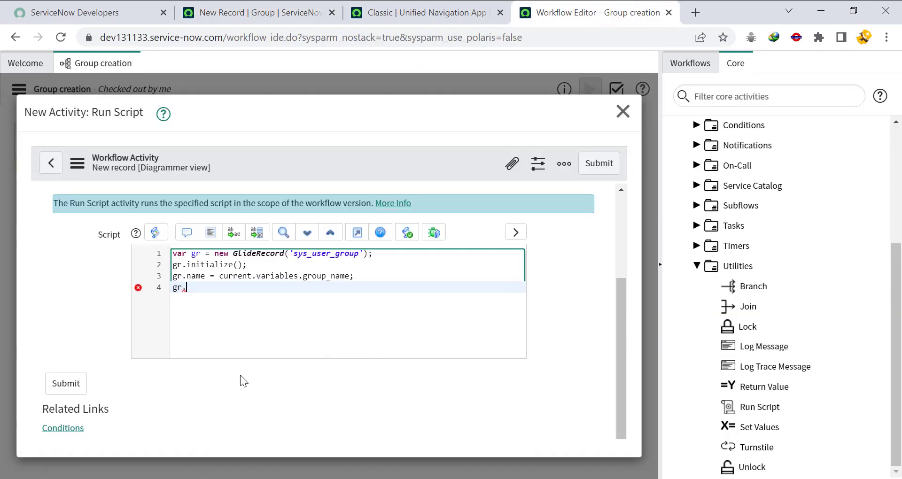
type("descrip")
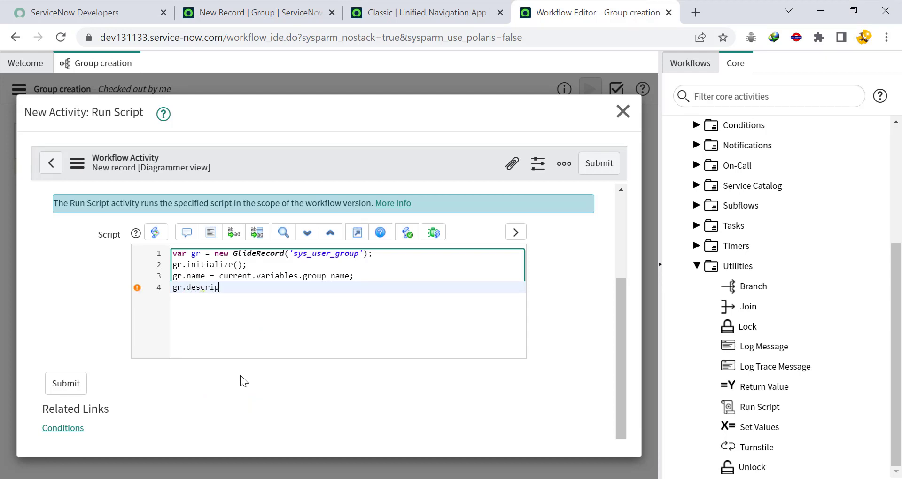
type("tion = current.variables")
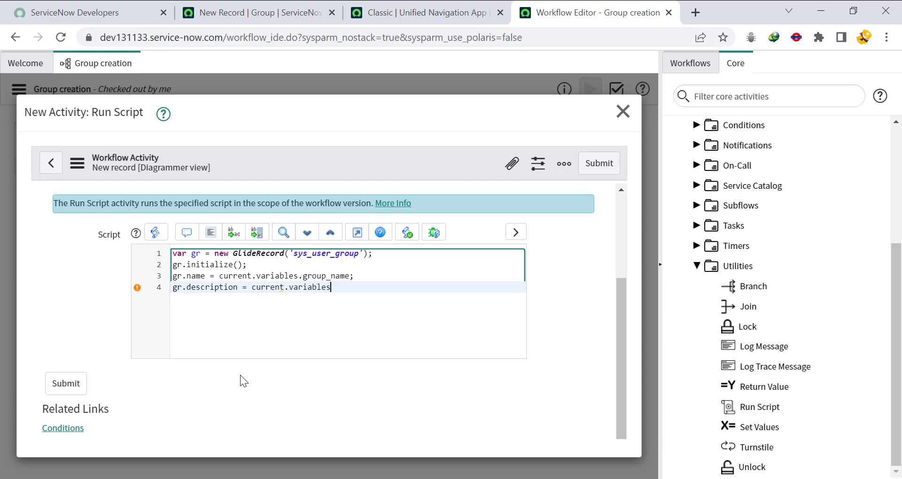
type(".group_description;")
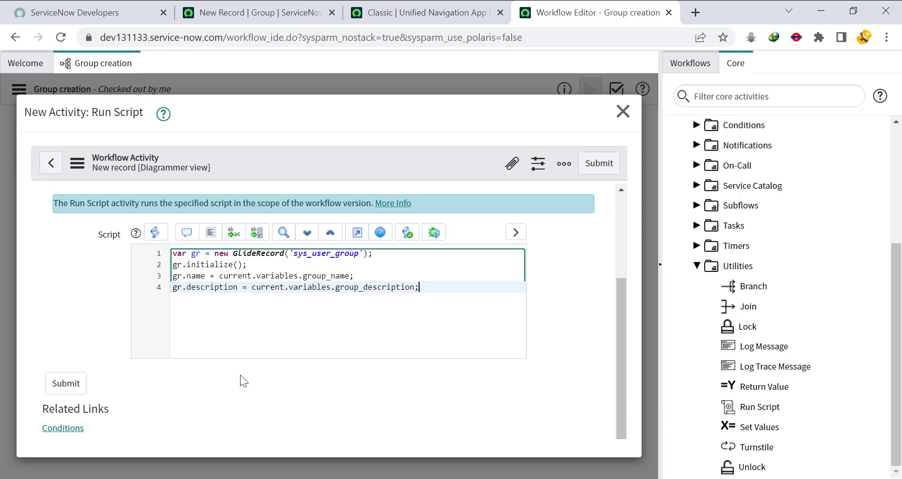
- Finish the script with gr.insert(); and submit the Run Script activity
key("Return")
type("gr.in")
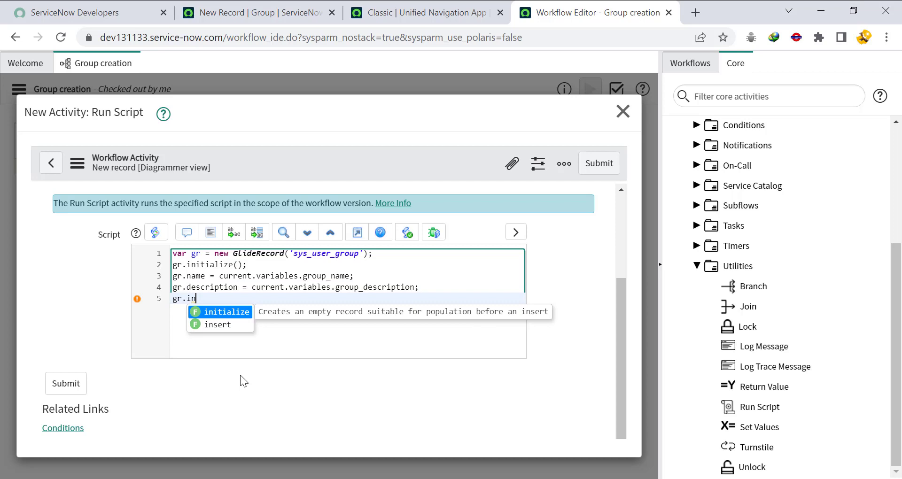
key("Down")
key("Return")
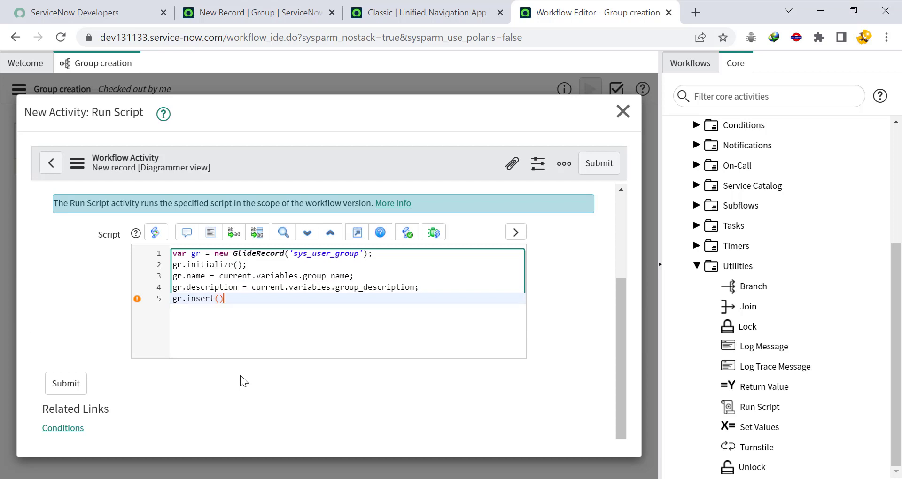
type(";")
left_click_drag(622, 292, 659, 194)
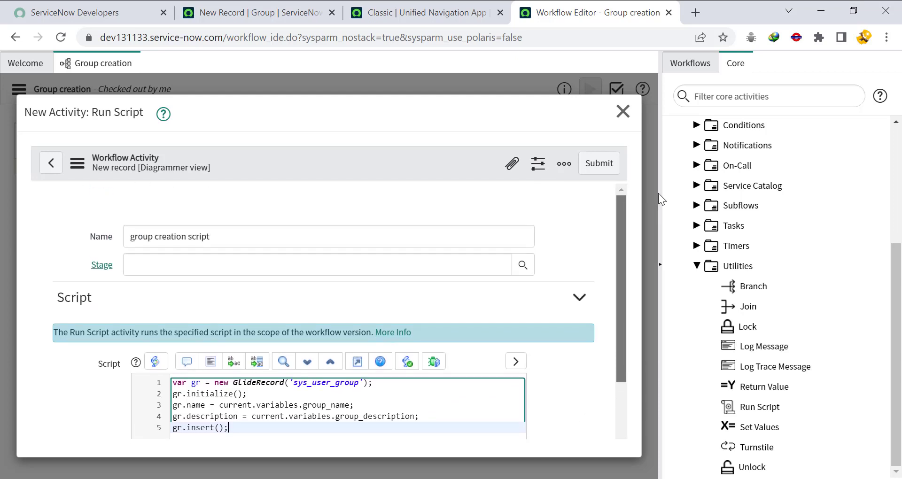
scroll(602, 310, "down", 3)
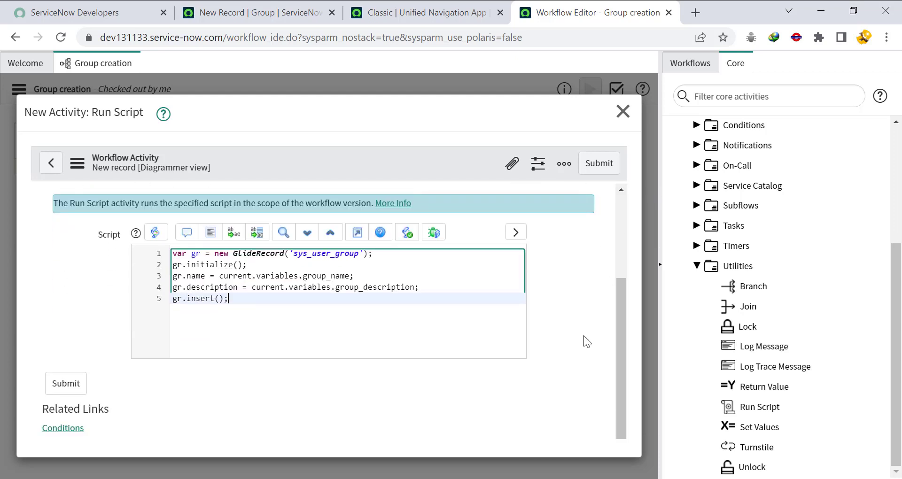
left_click(611, 166)
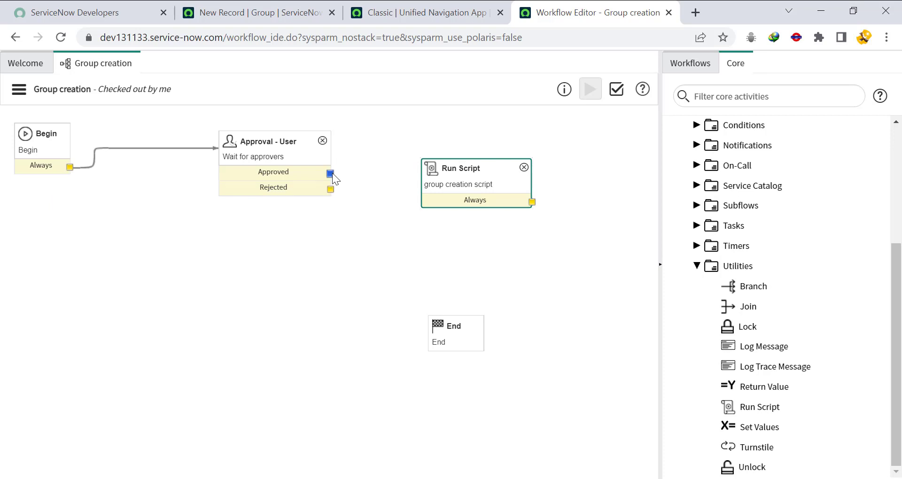
- Connect the approval's Approved output to Run Script and Run Script's Always output to End, spacing both activities further right
left_click_drag(401, 163, 425, 172)
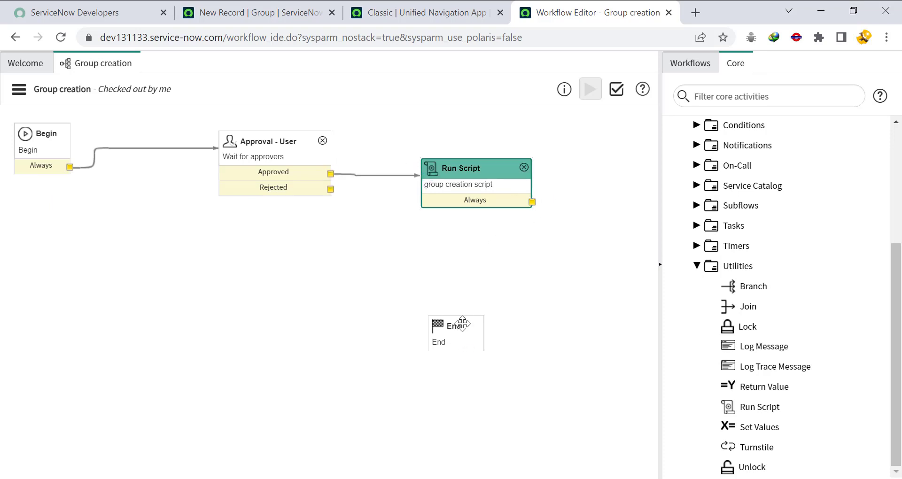
left_click_drag(463, 325, 581, 359)
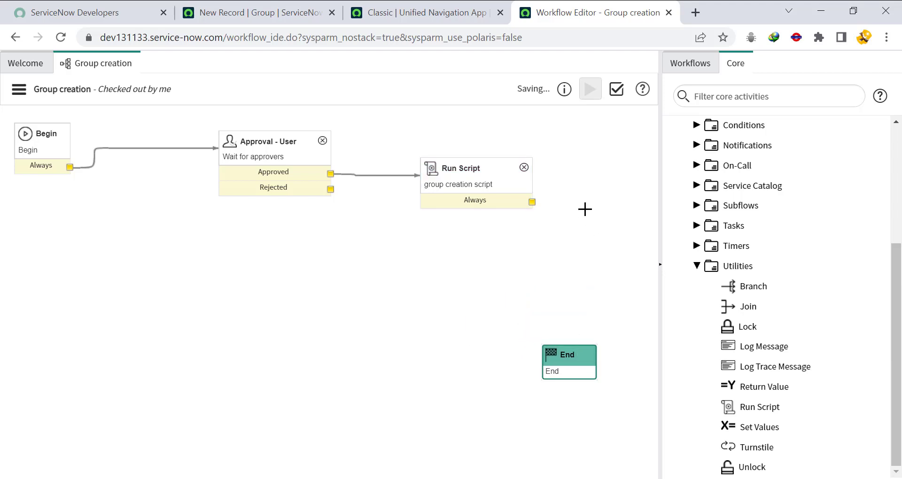
left_click_drag(478, 169, 493, 168)
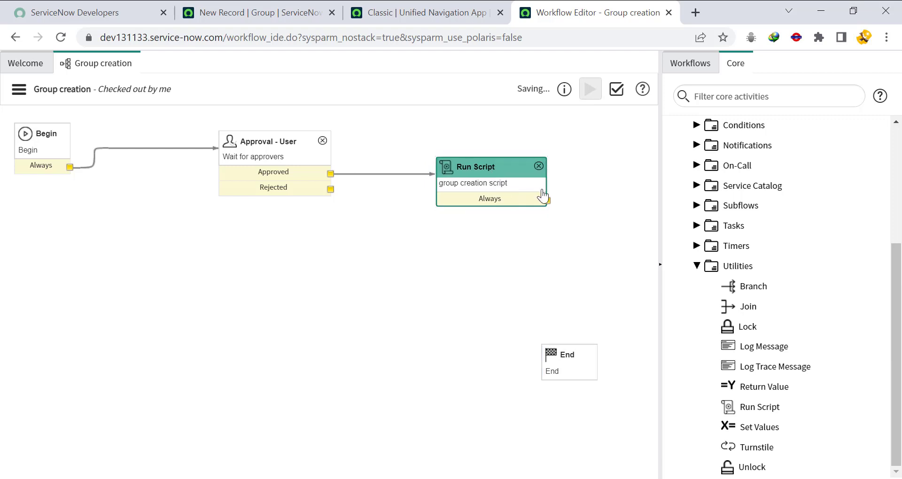
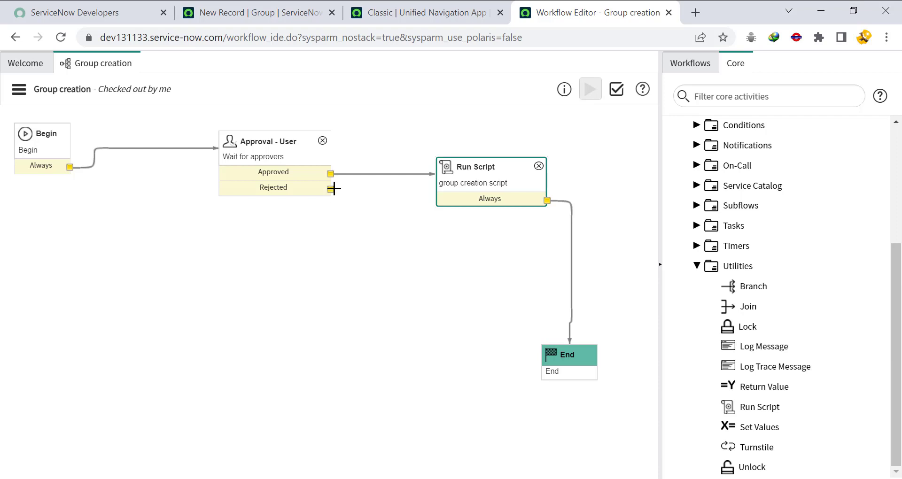
- Connect the approval's Rejected output to End and move the Run Script activity up and right, clear of that line
left_click_drag(331, 190, 548, 362)
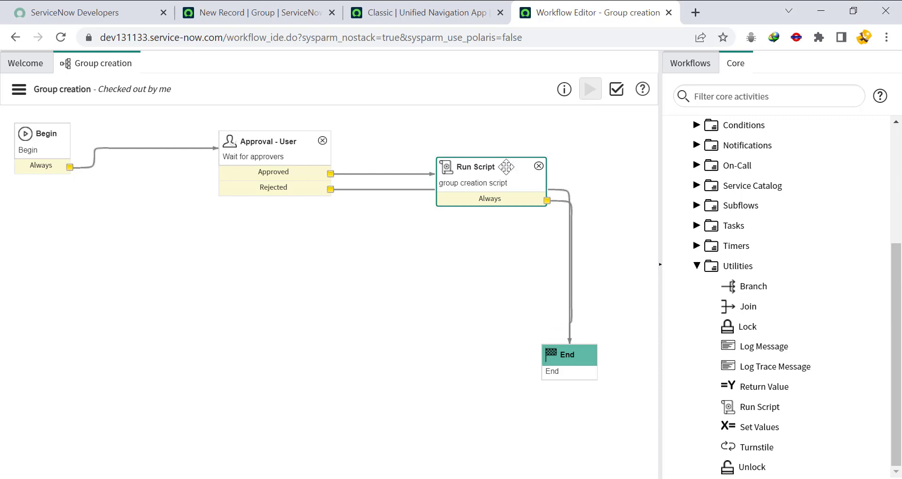
left_click_drag(498, 175, 532, 127)
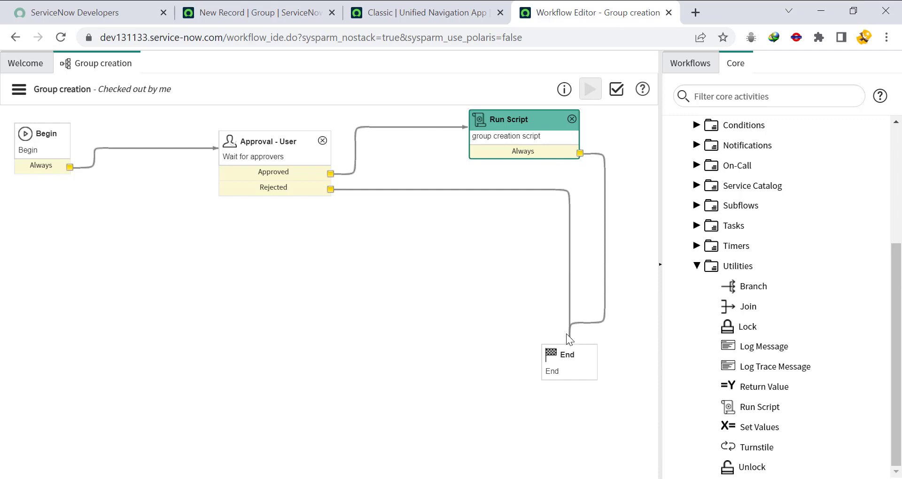
left_click_drag(567, 334, 573, 354)
- Validate the Group creation workflow, review the whole validation report and close it
left_click(18, 91)
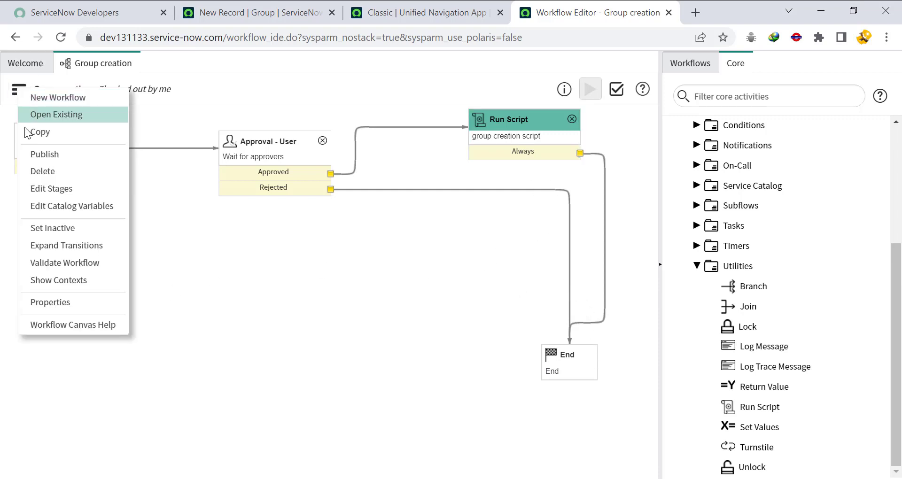
left_click(91, 267)
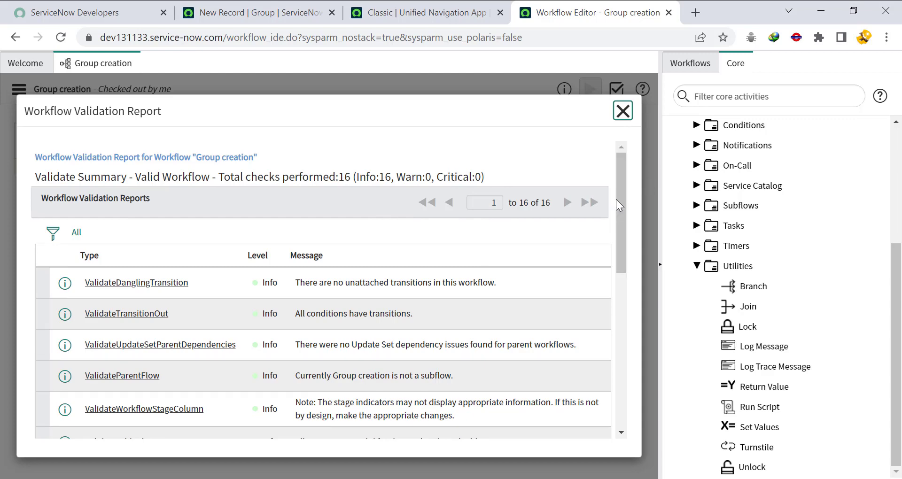
scroll(611, 233, "down", 10)
scroll(148, 391, "up", 10)
left_click_drag(616, 190, 508, 376)
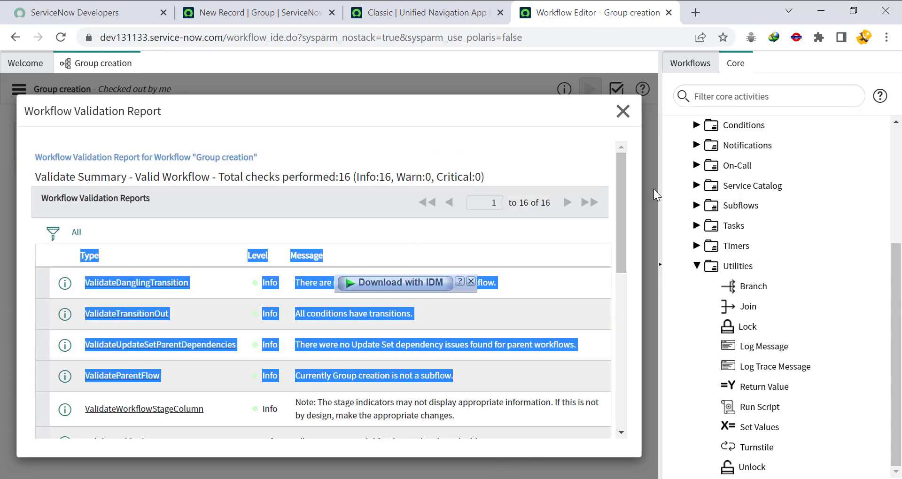
left_click_drag(622, 218, 572, 403)
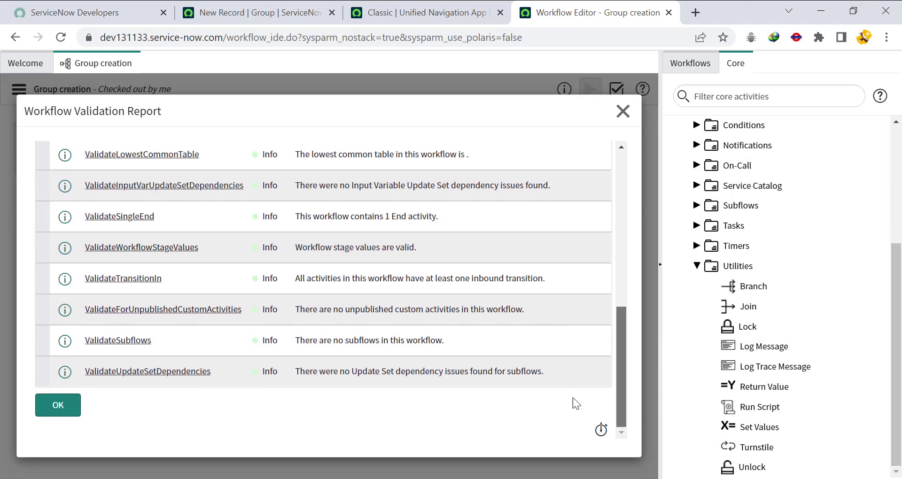
left_click(55, 407)
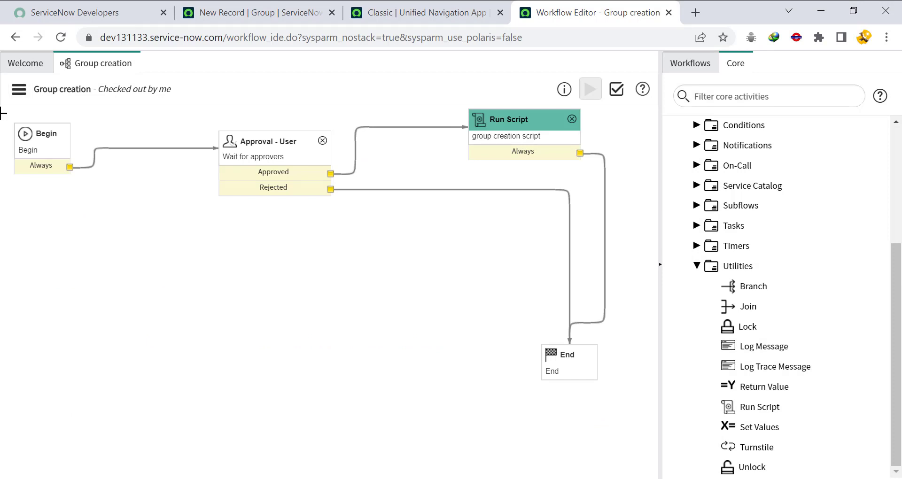
- Publish the Group creation workflow
left_click(19, 89)
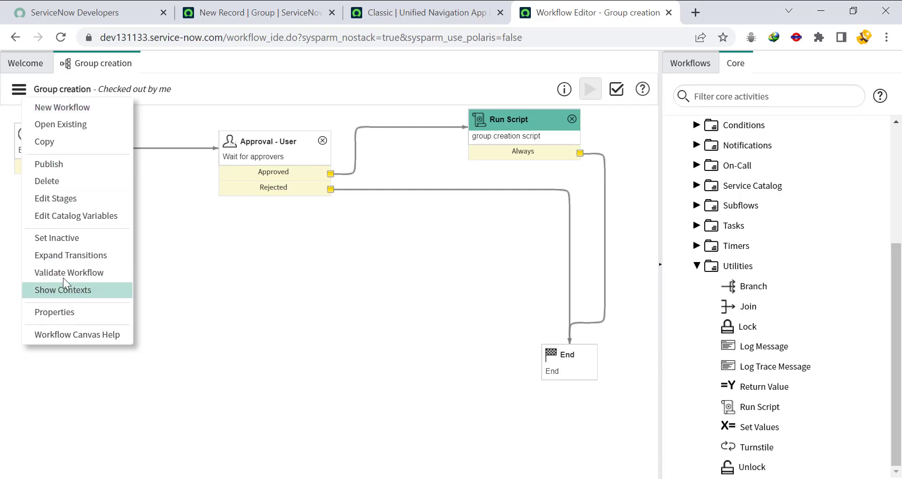
left_click(48, 164)
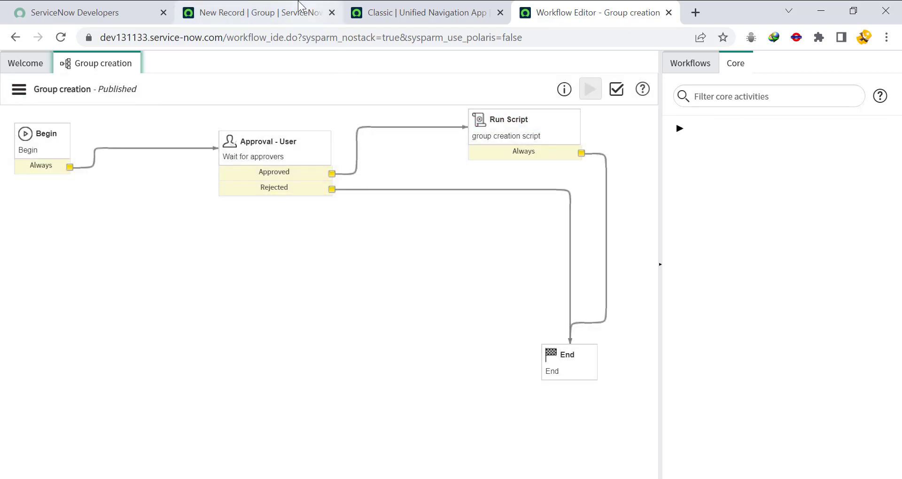
- Switch to the browser tab with the new group form, filter the navigator for "maintain" and open Maintain Items
left_click(284, 7)
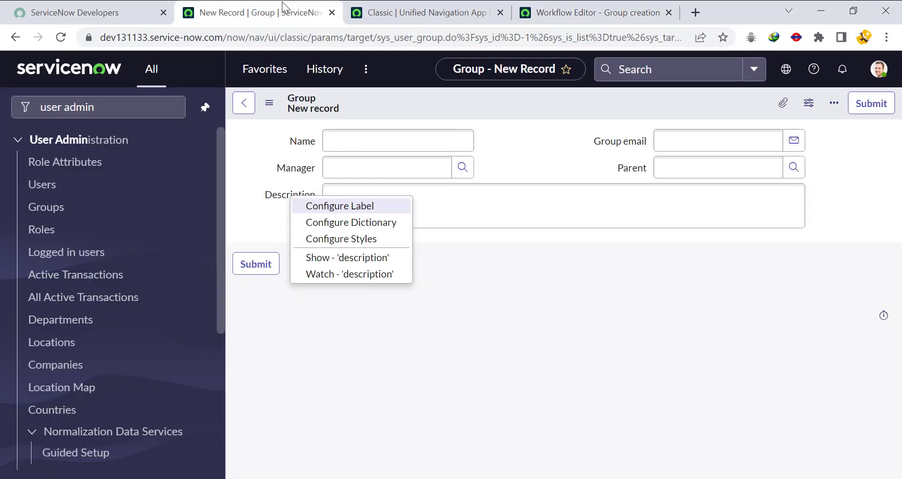
left_click(423, 9)
left_click(225, 3)
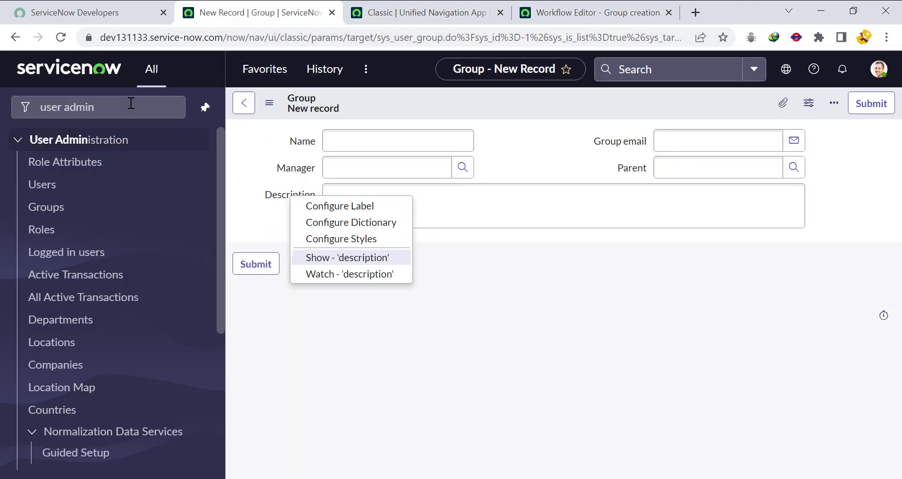
left_click(131, 102)
key("BackSpace")
key("BackSpace")
key("BackSpace")
key("BackSpace")
key("BackSpace")
key("BackSpace")
key("BackSpace")
key("BackSpace")
key("BackSpace")
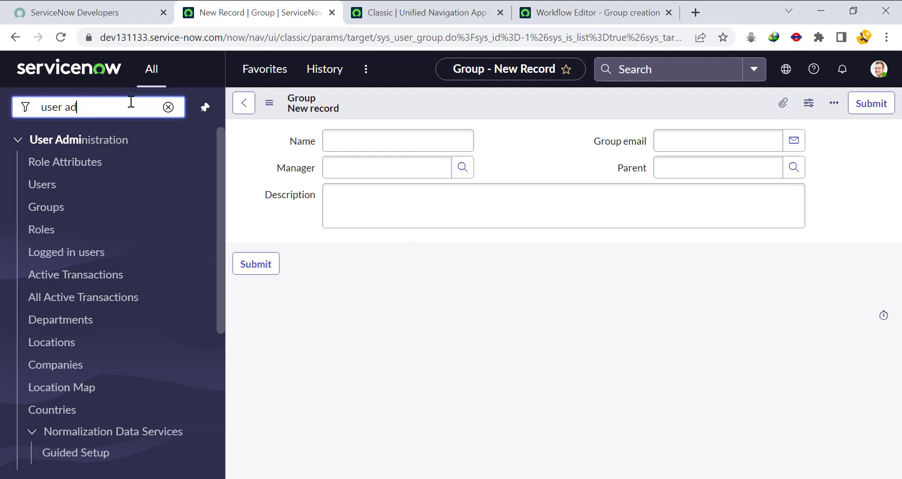
type("maintain")
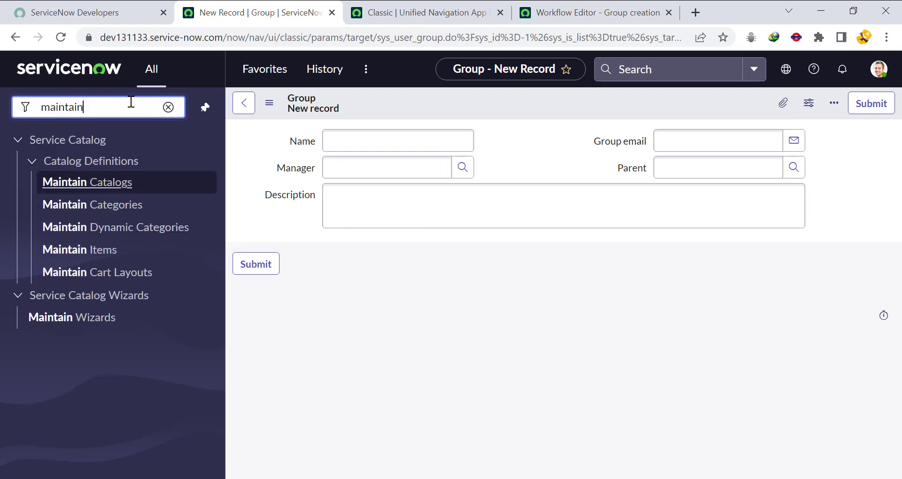
left_click(101, 248)
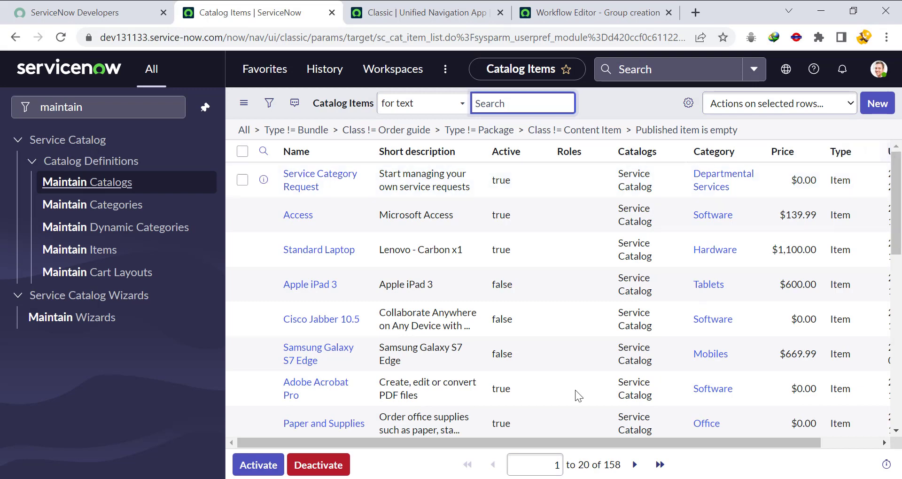
- Filter the catalog items by name with "*group" and open the New group creation request item
left_click(264, 151)
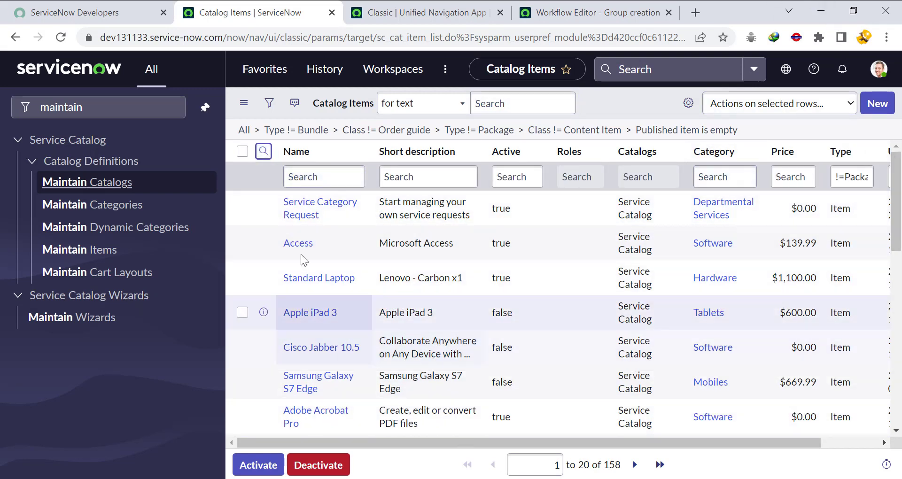
left_click(337, 177)
type("*g")
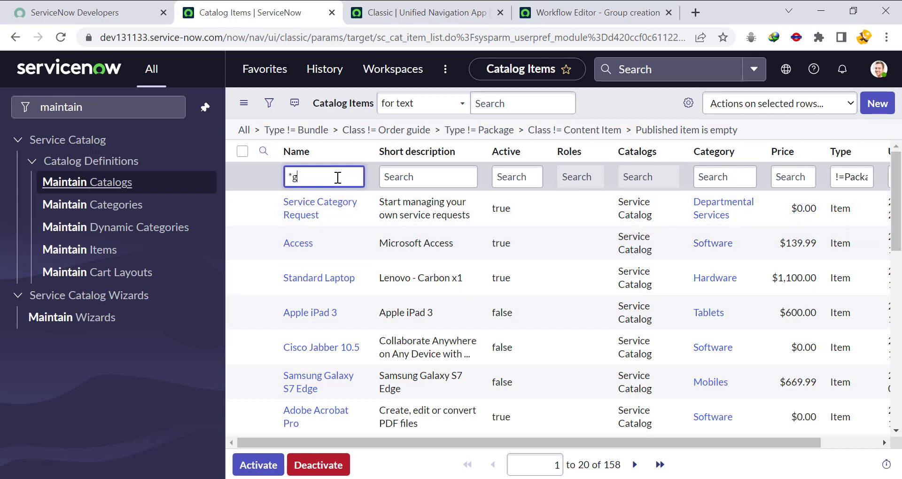
type("roup")
key("Return")
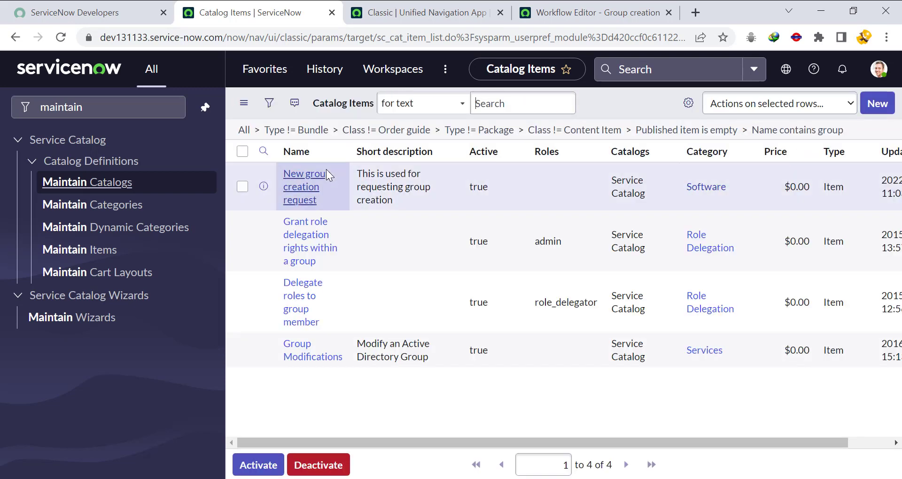
left_click(313, 217)
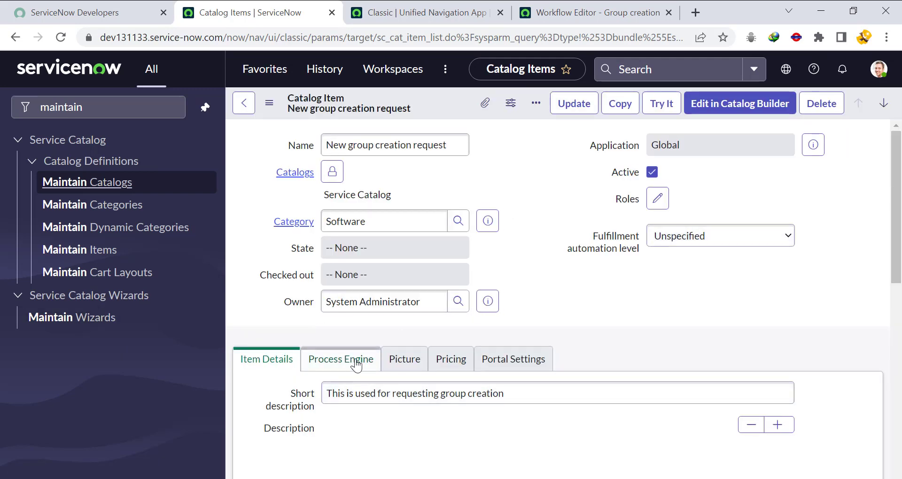
- Set the catalog item's process engine workflow to Group creation and save the record
scroll(870, 217, "down", 5)
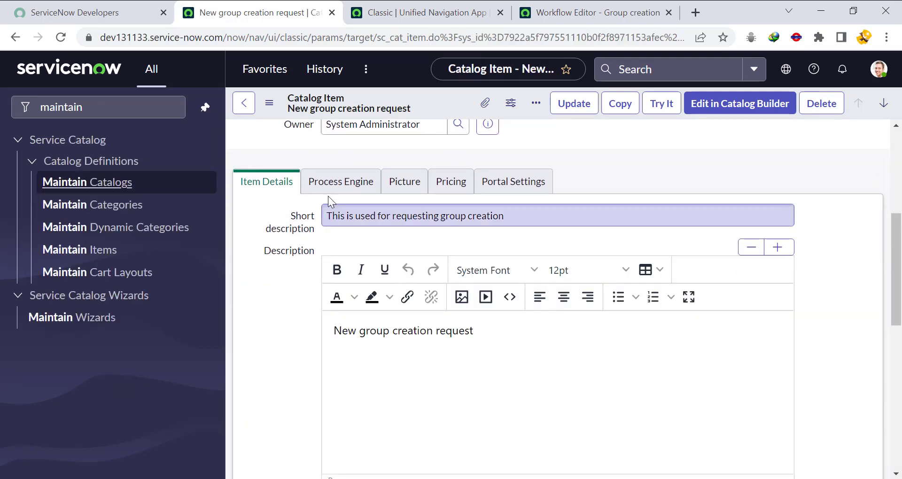
left_click(334, 183)
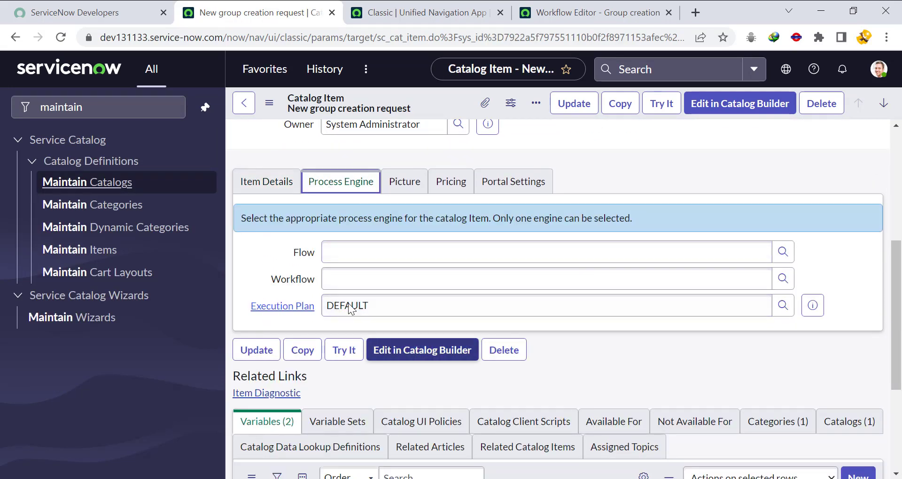
left_click(382, 275)
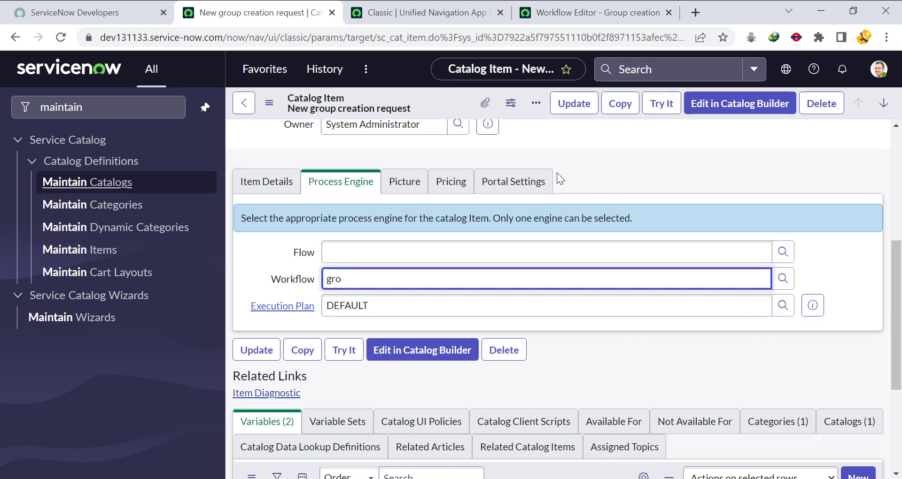
type("group")
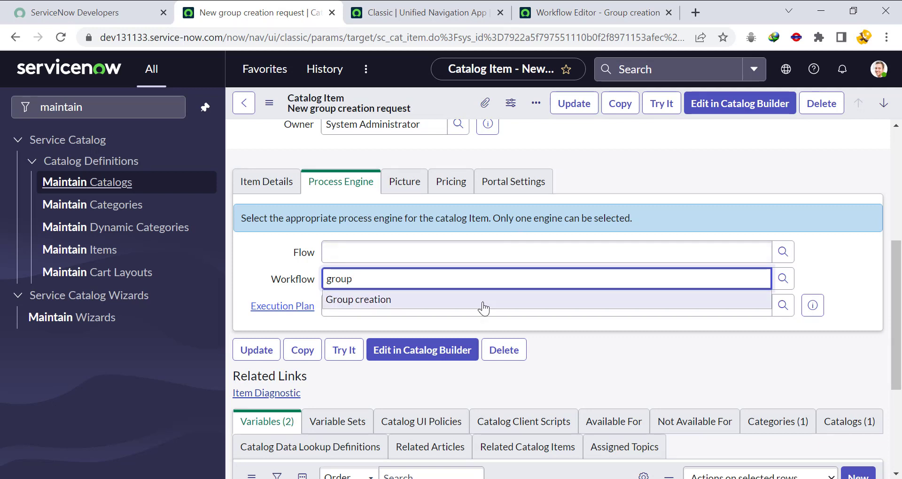
key("Return")
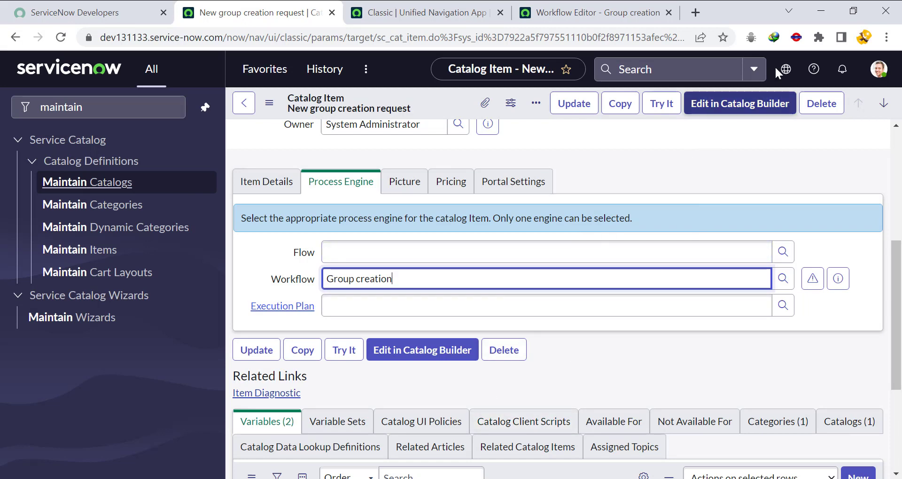
right_click(444, 106)
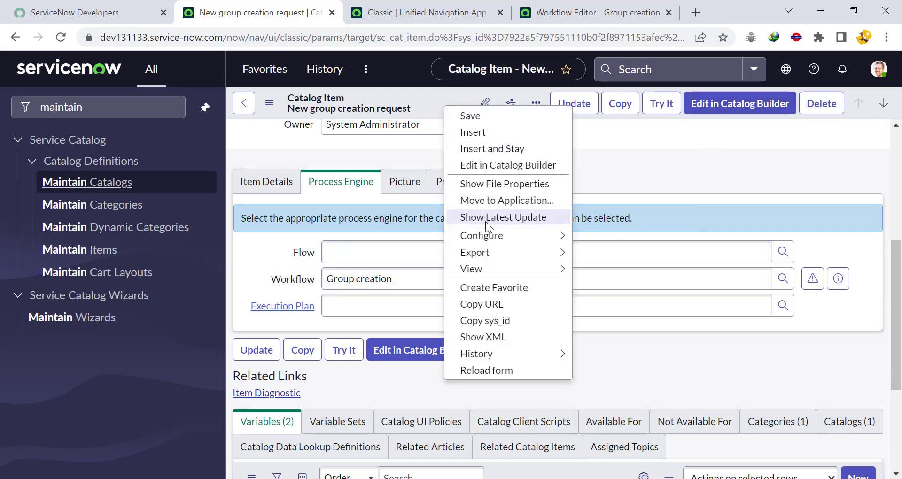
left_click(514, 115)
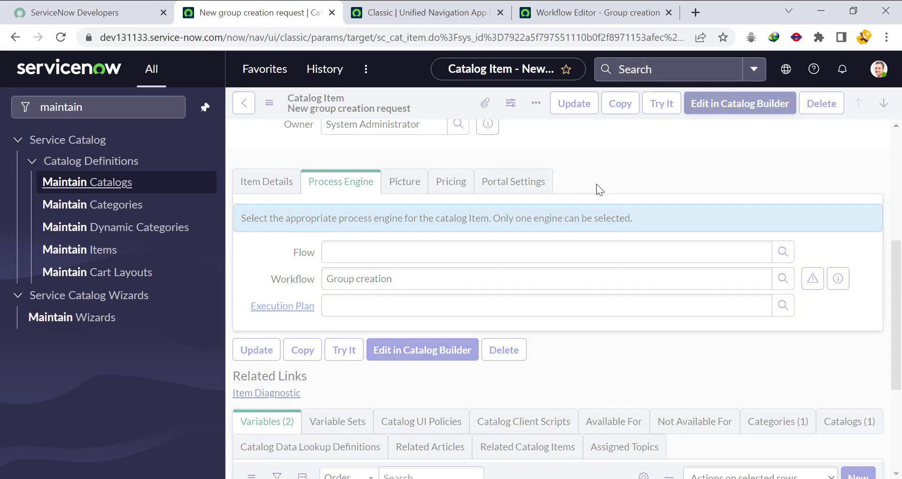
- In the browser tab with the catalog item preview, filter the navigator for "user admin" and open the Groups list
left_click(449, 7)
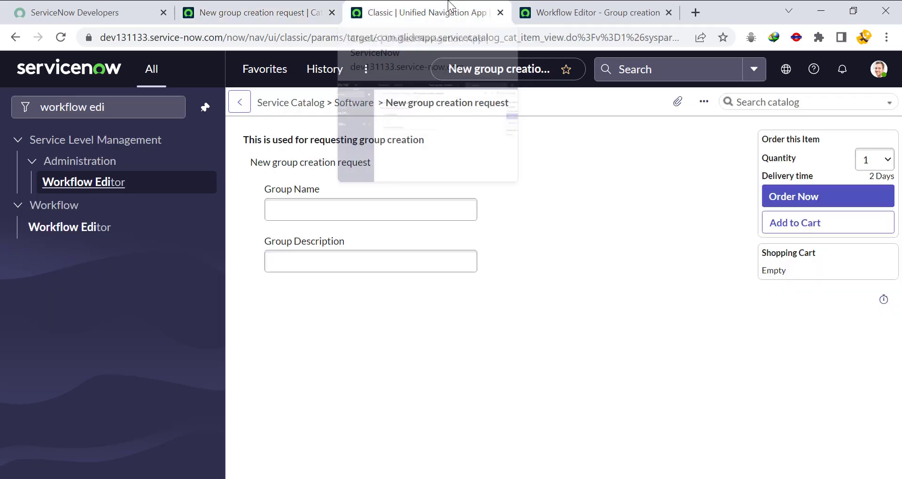
left_click(119, 109)
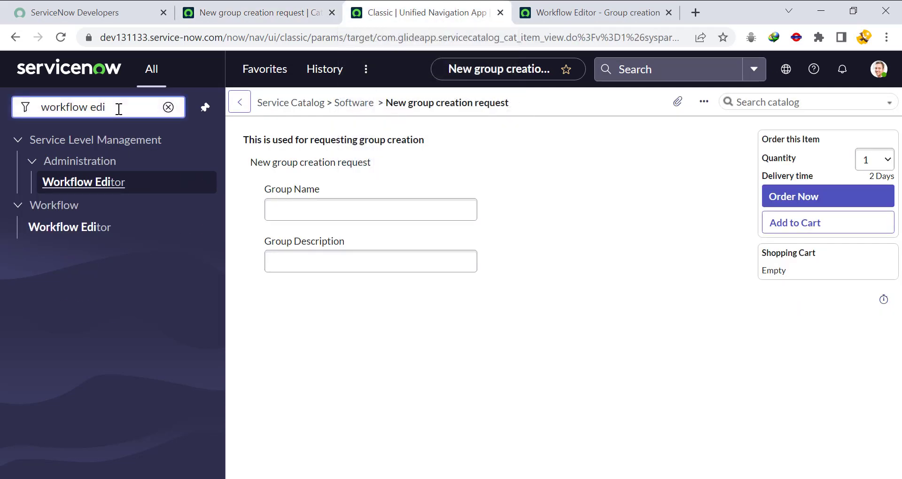
key("BackSpace")
key("BackSpace")
key("BackSpace")
key("BackSpace")
key("BackSpace")
key("BackSpace")
key("BackSpace")
key("BackSpace")
key("BackSpace")
key("BackSpace")
key("BackSpace")
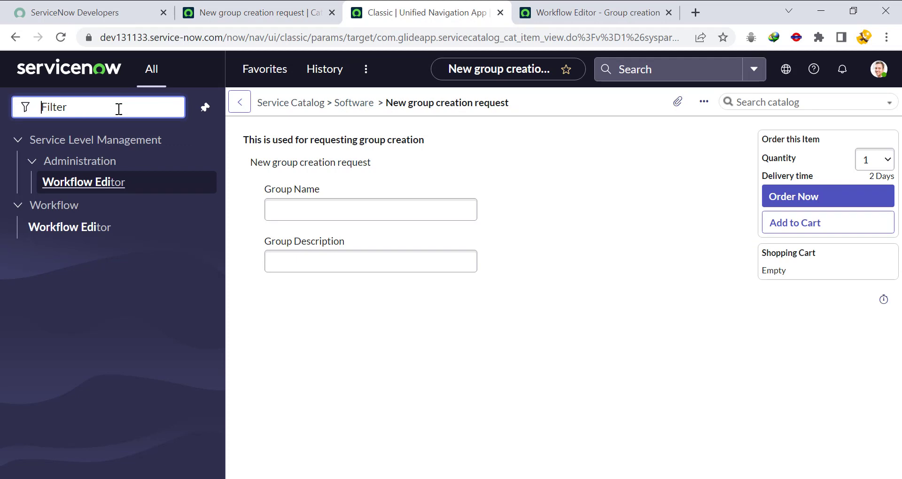
type("user")
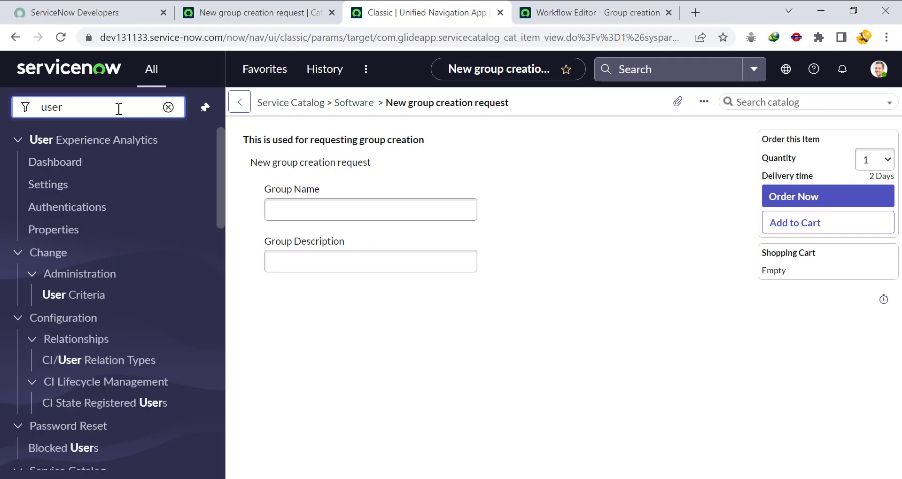
key("BackSpace")
key("BackSpace")
type("er admin")
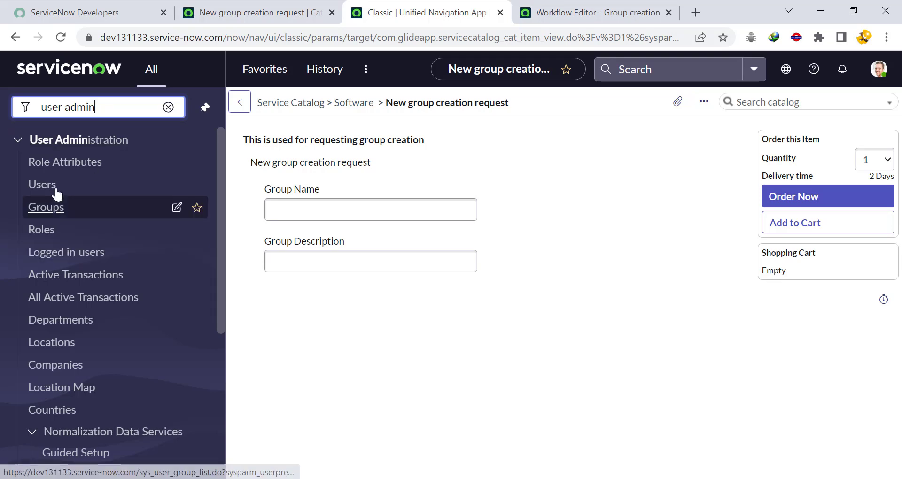
left_click(61, 214)
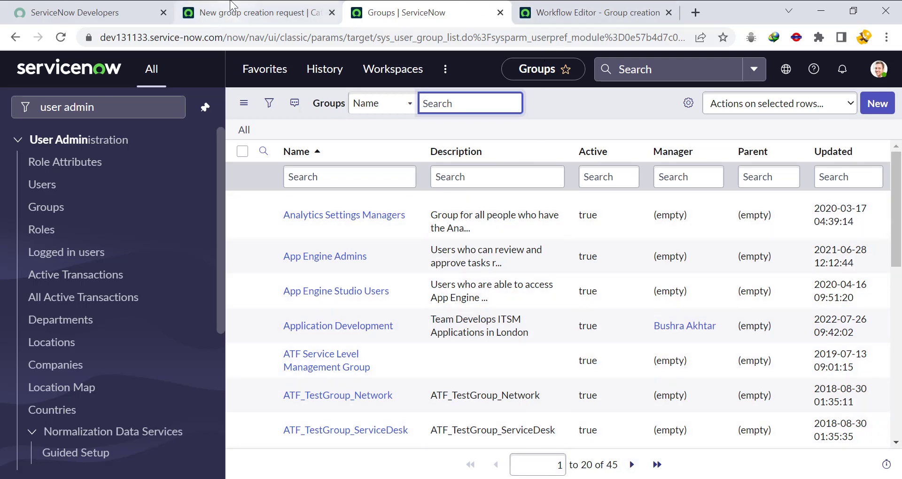
- Try the catalog item and order it with Group Name "IT-Support L1" and Group Description "This group is for L1 support group"
left_click(254, 13)
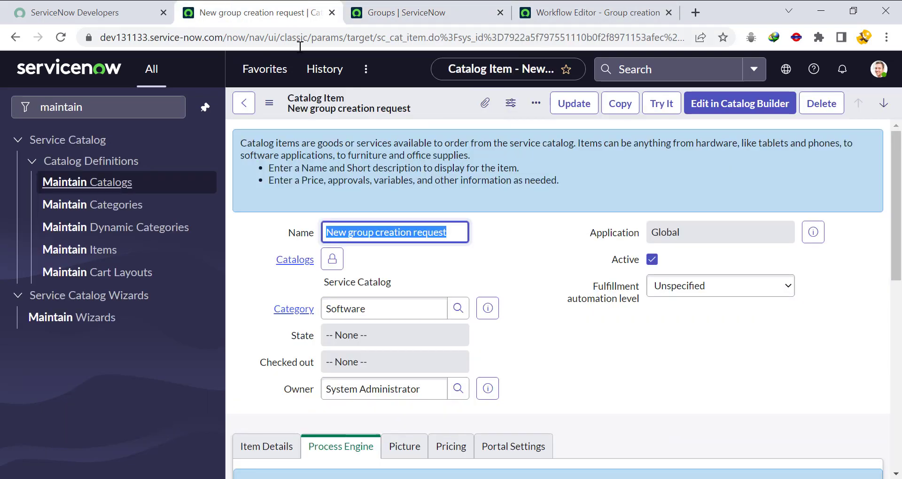
left_click(662, 104)
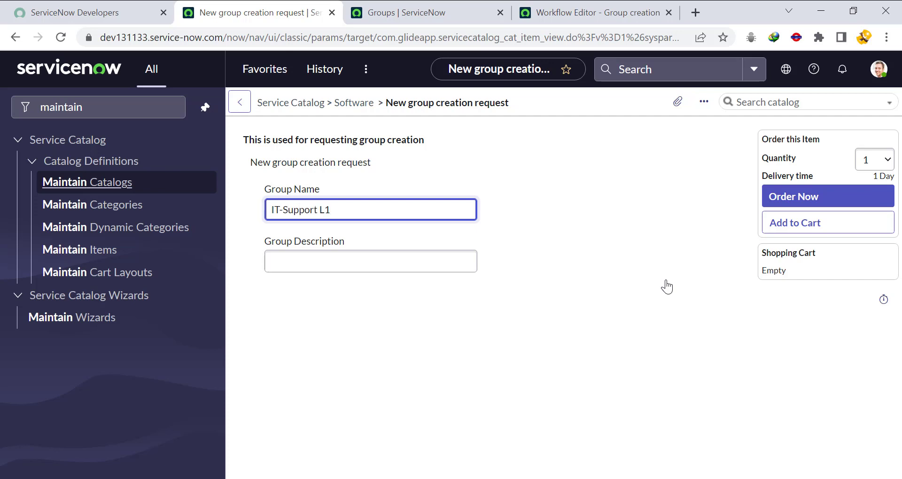
left_click(447, 266)
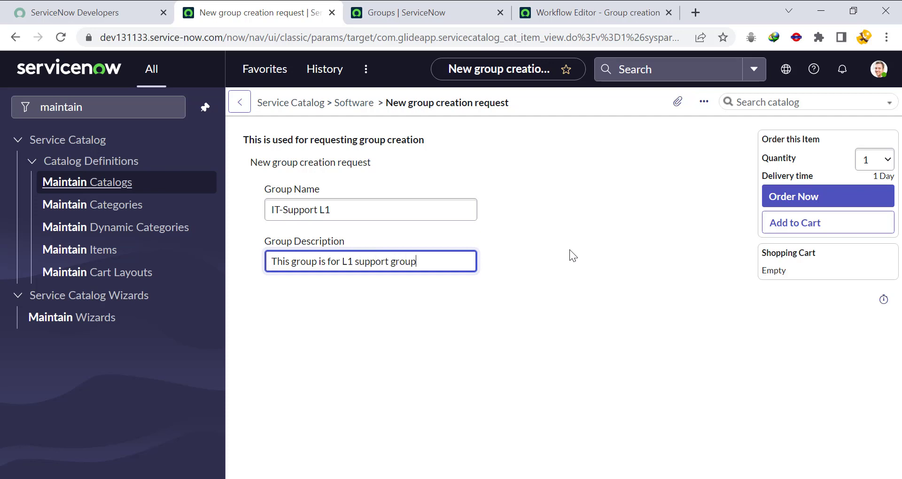
left_click(799, 198)
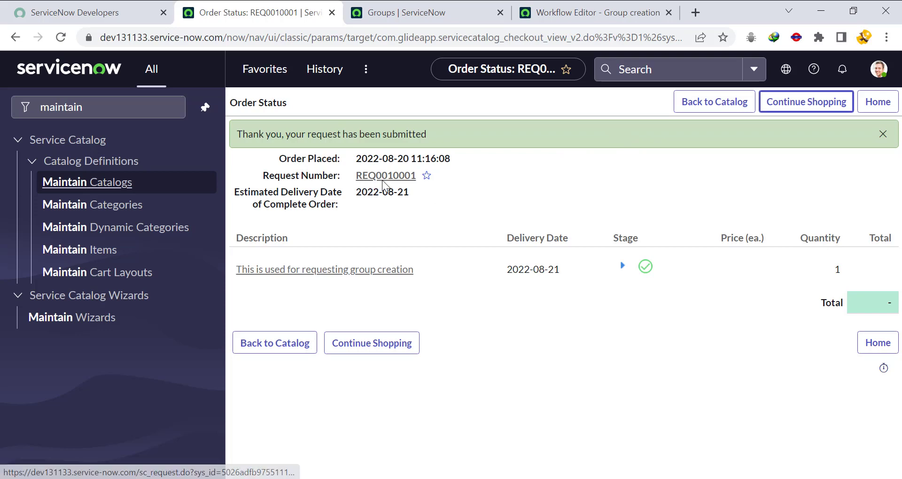
- Open the requested item from the order status, review its variables and show its approvers
left_click(368, 270)
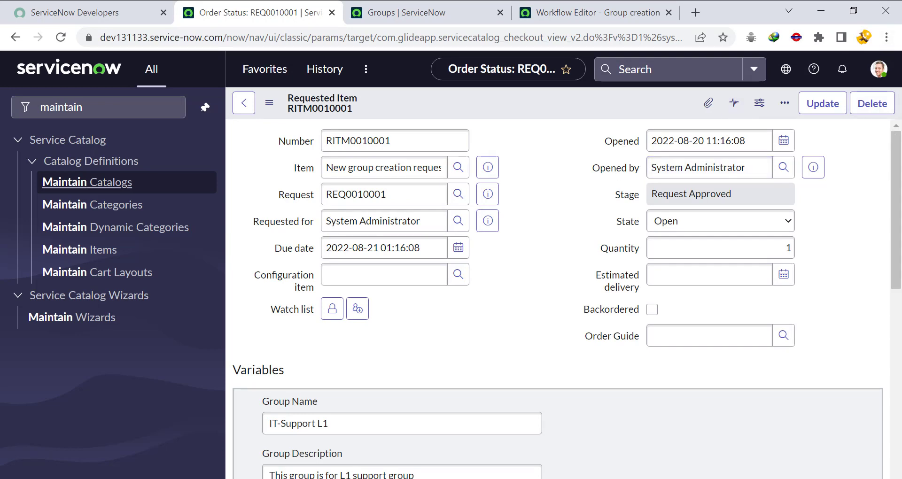
scroll(828, 195, "down", 3)
scroll(828, 196, "up", 3)
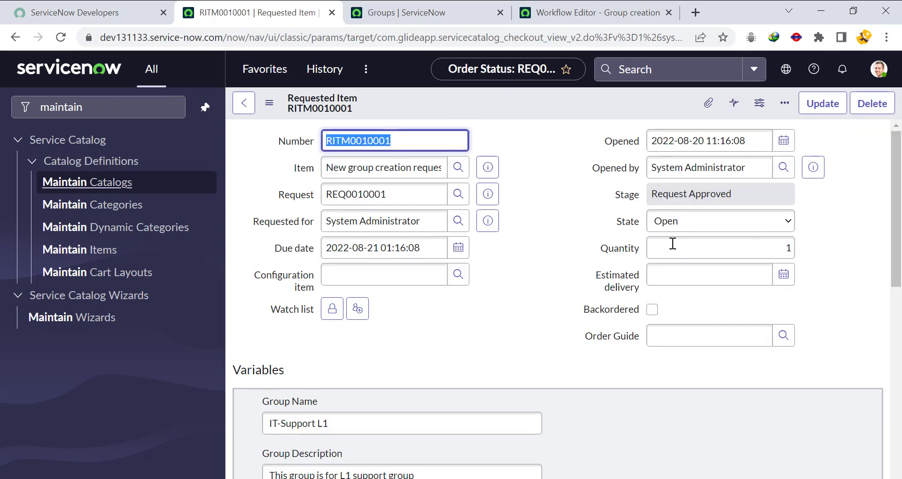
scroll(852, 296, "down", 5)
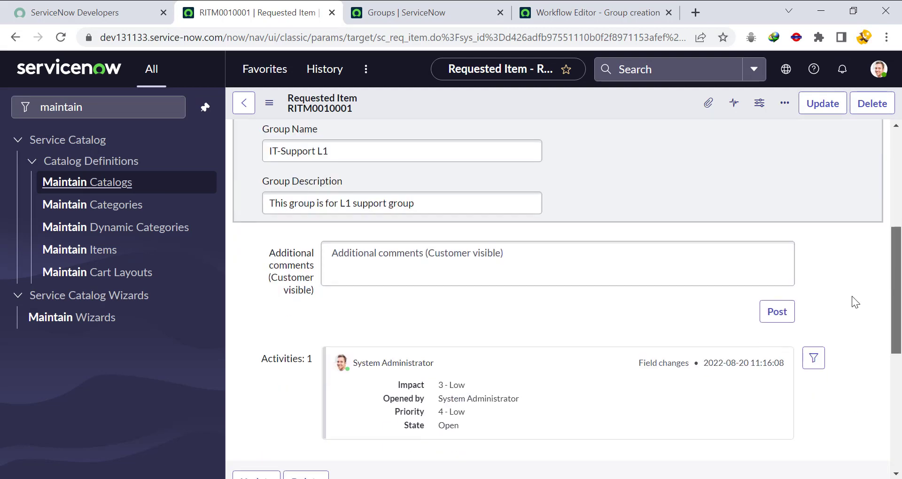
scroll(846, 338, "down", 6)
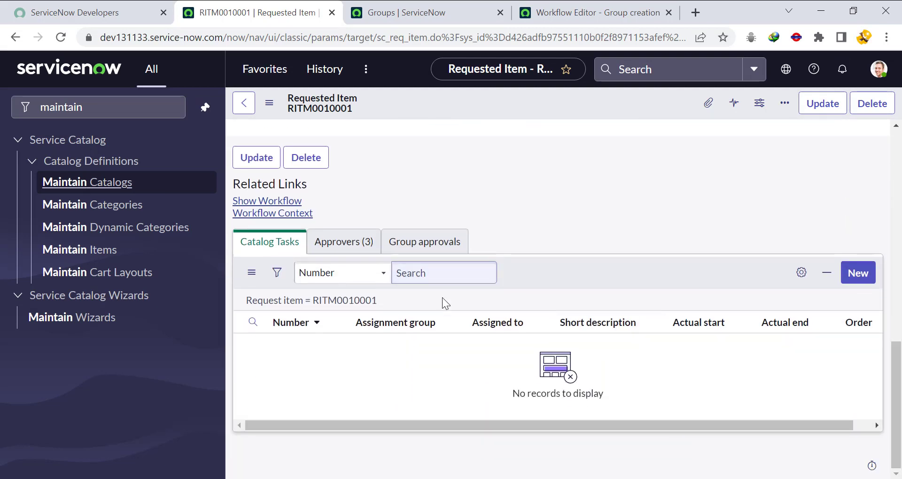
left_click(370, 250)
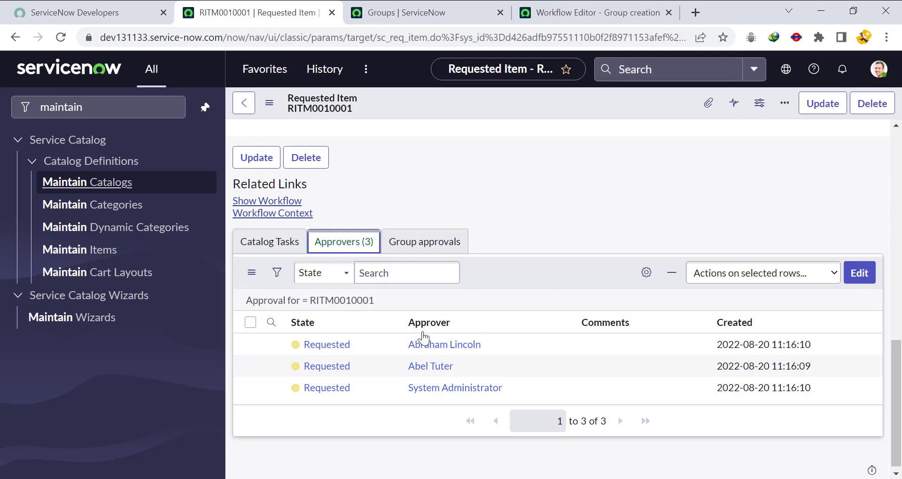
- Approve the requested item through the first listed approver's record and check the state of all approvers
left_click(337, 346)
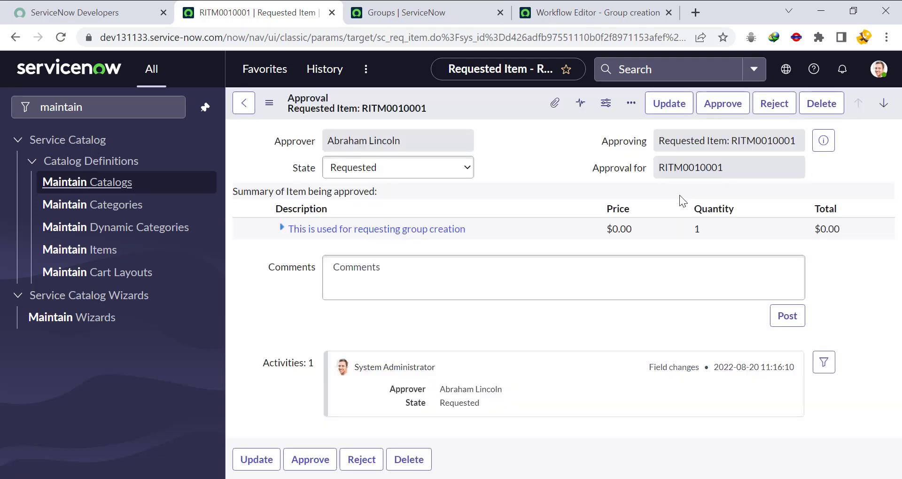
left_click(726, 111)
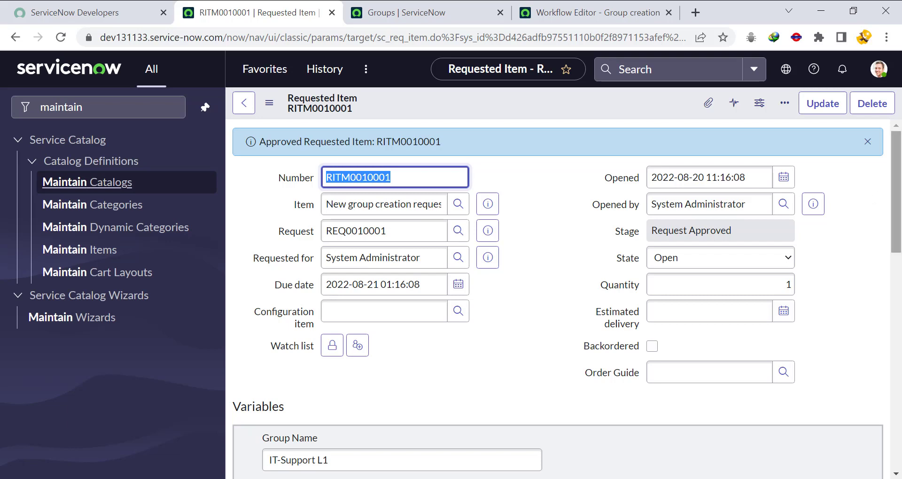
left_click_drag(896, 192, 896, 409)
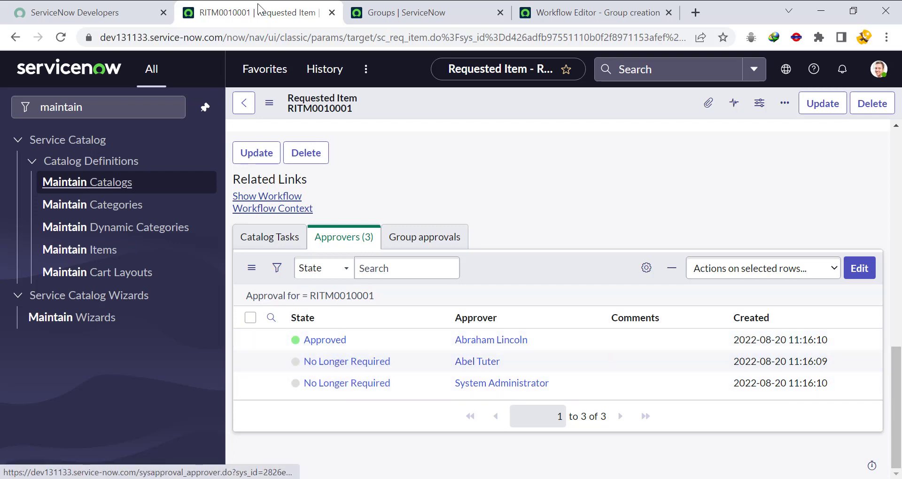
- Reload the Groups list, sort it by Updated in descending order and open the IT-Support L1 group record
left_click(407, 5)
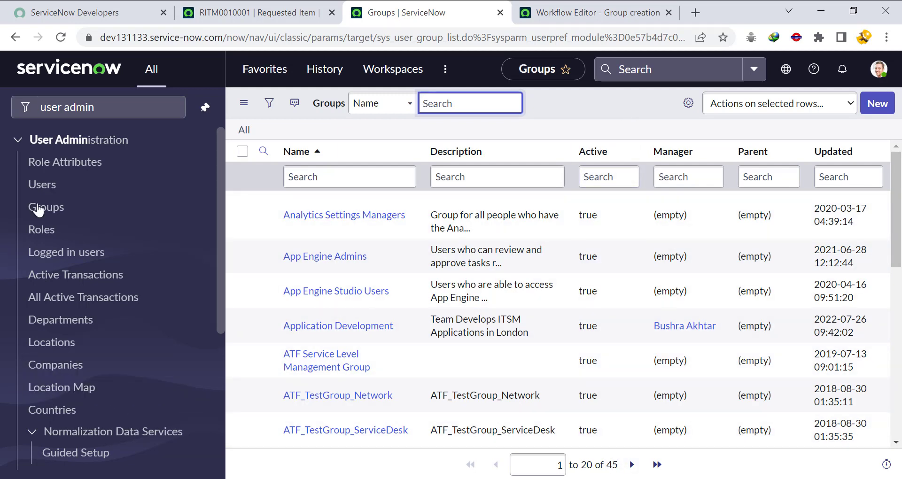
left_click(66, 42)
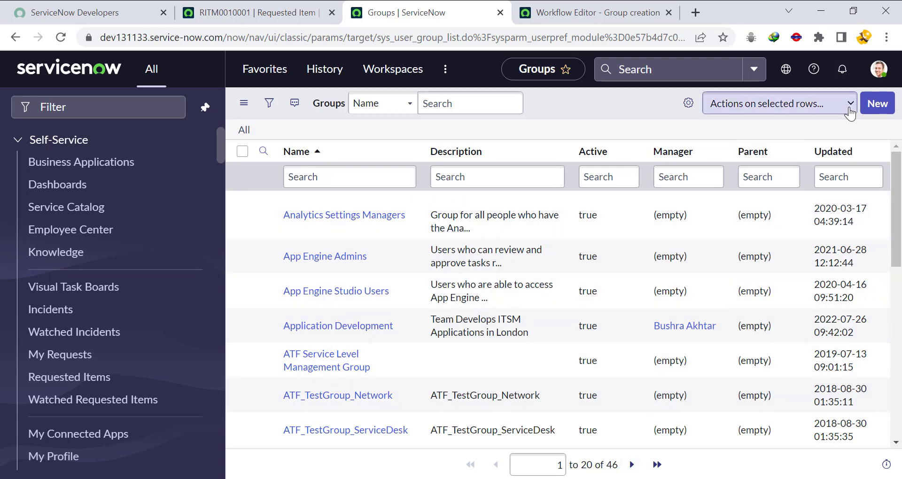
left_click(833, 151)
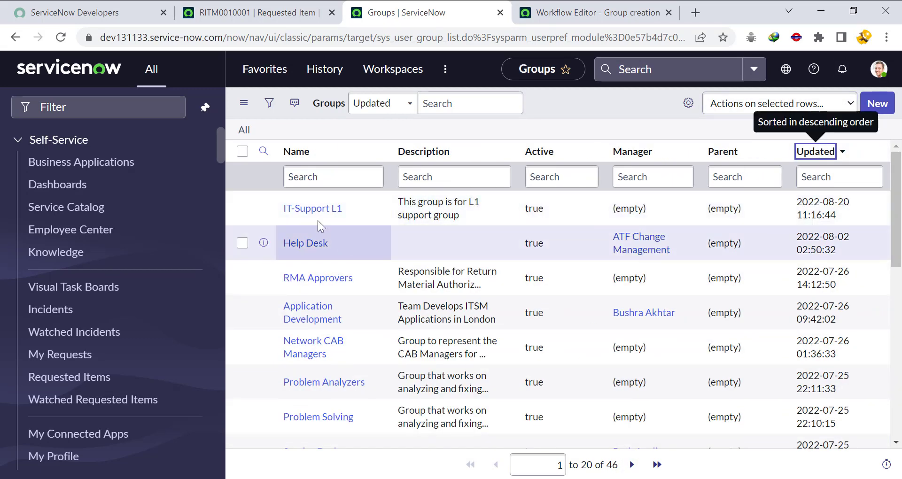
left_click(306, 214)
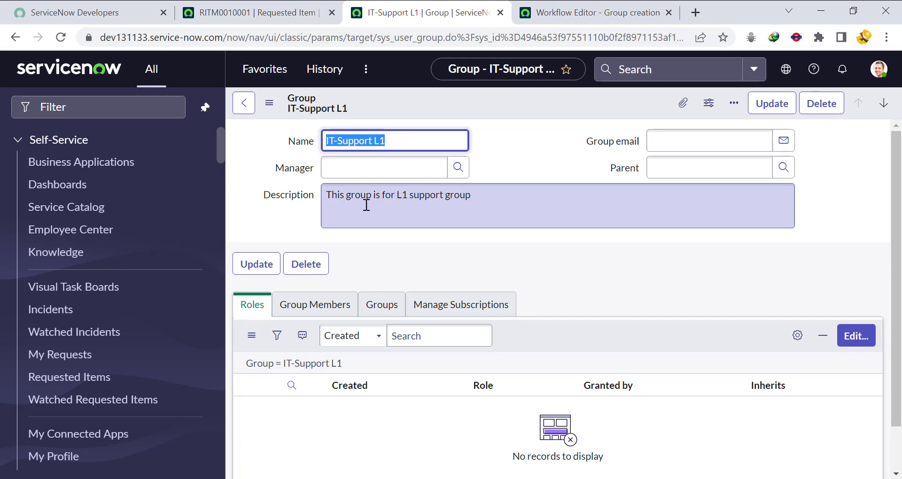
- Compare the IT-Support L1 group's name and description with the Group Name and Group Description variables of the requested item
left_click(247, 13)
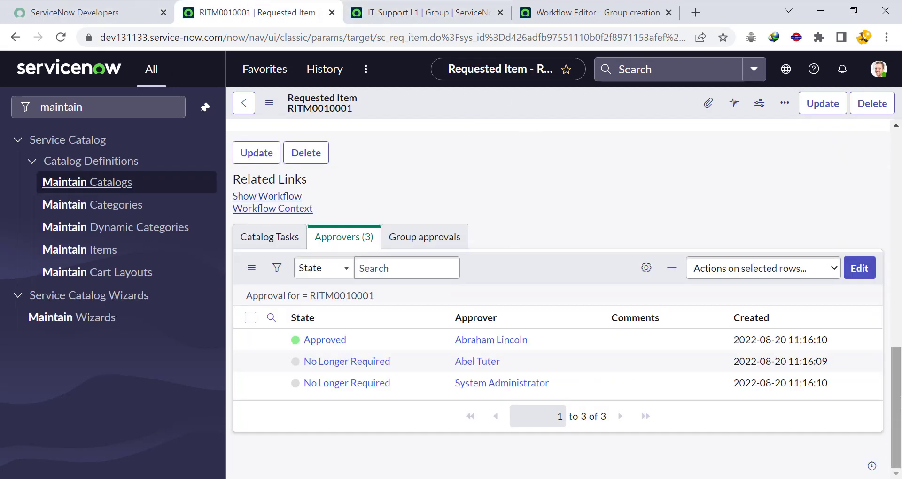
left_click_drag(897, 396, 898, 234)
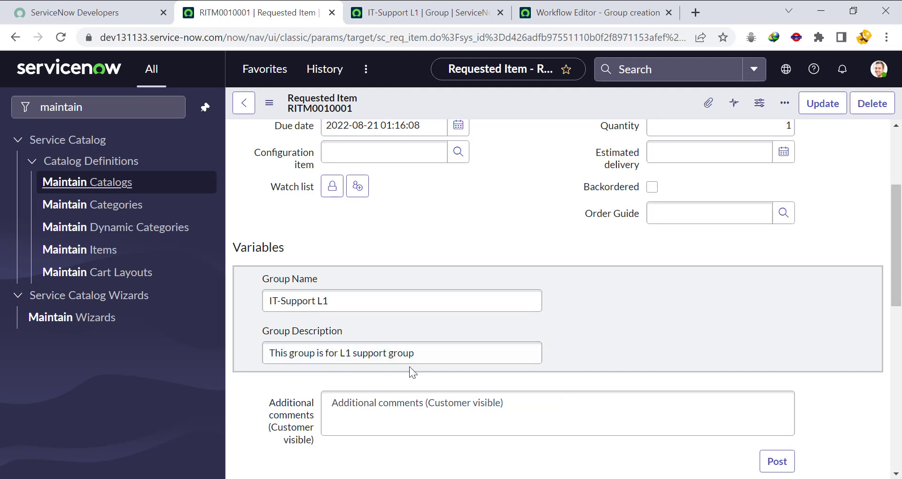
left_click(390, 13)
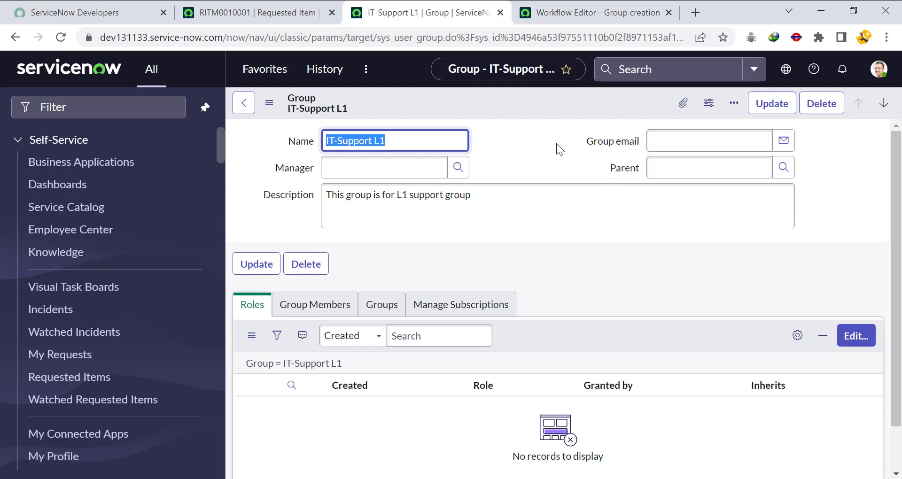
left_click(248, 6)
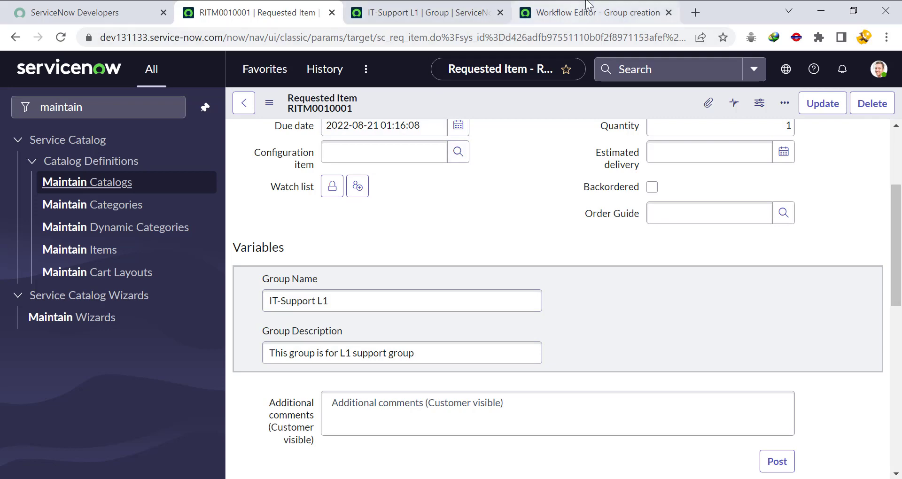
- Review the Run Script activity's code in the Group creation workflow, close its properties and check the group record and requested item again
left_click(595, 10)
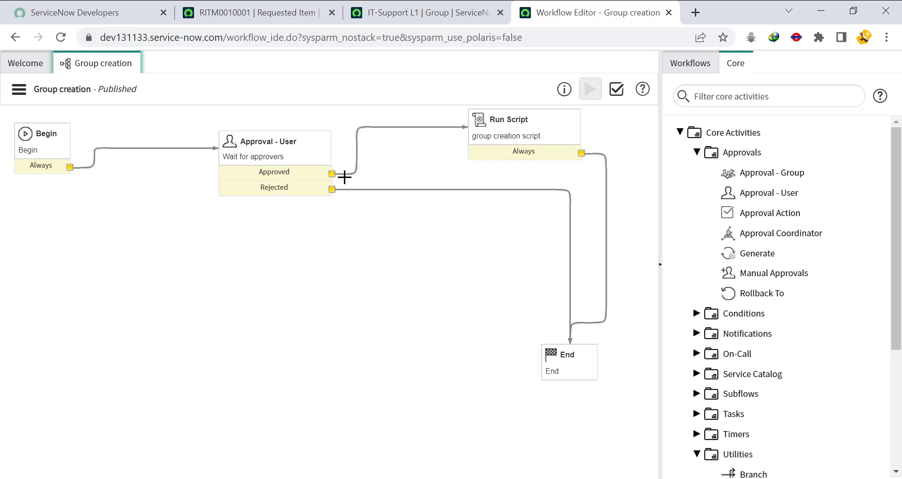
double_click(506, 132)
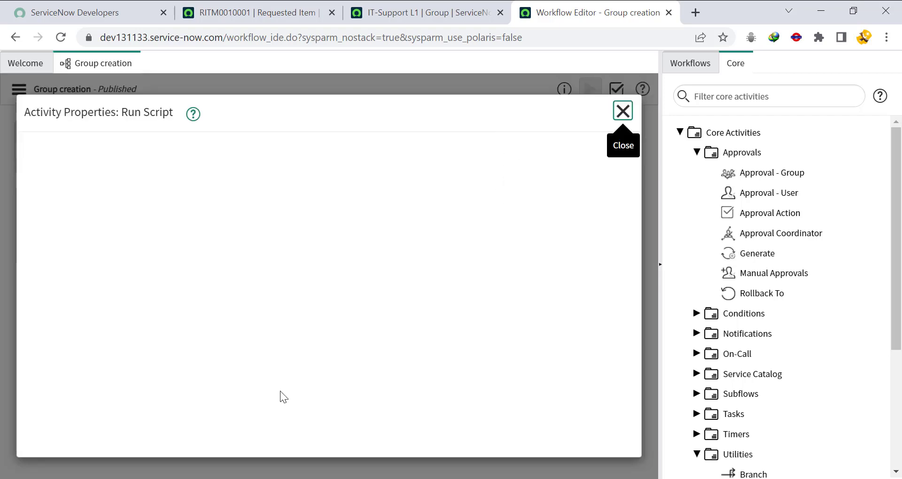
scroll(627, 276, "down", 1)
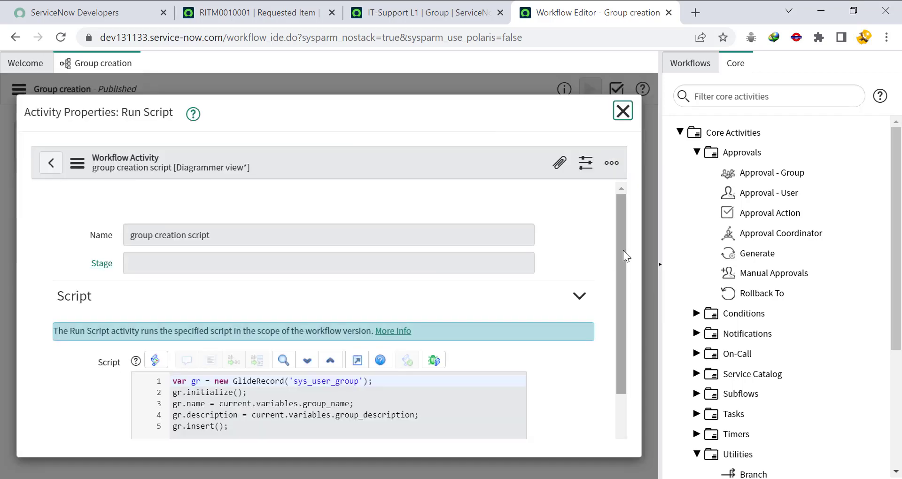
left_click_drag(623, 250, 625, 319)
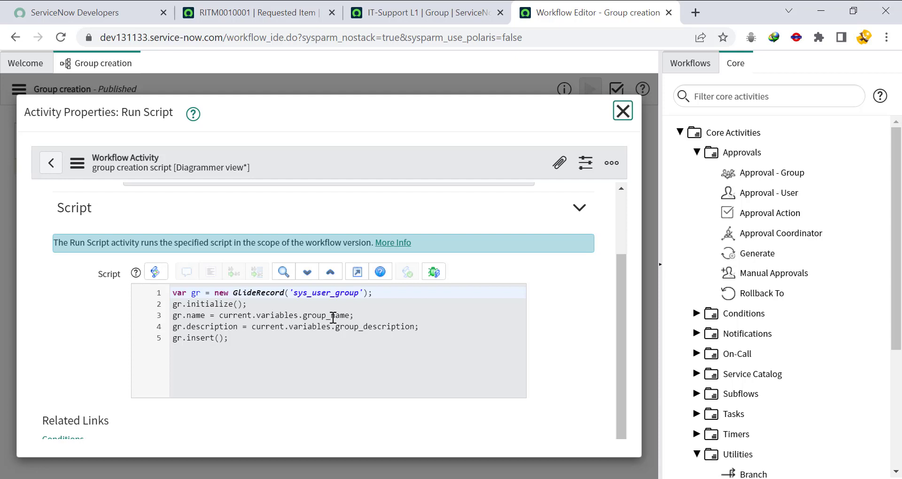
left_click_drag(219, 315, 347, 316)
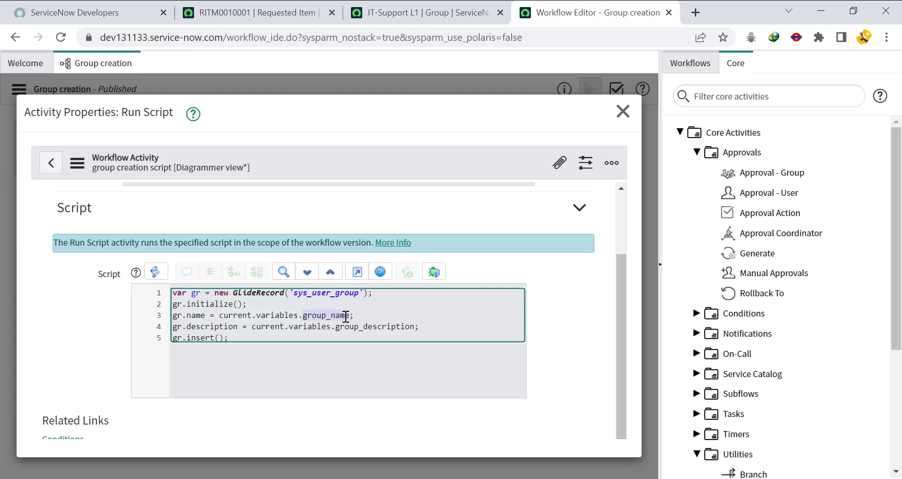
left_click(235, 355)
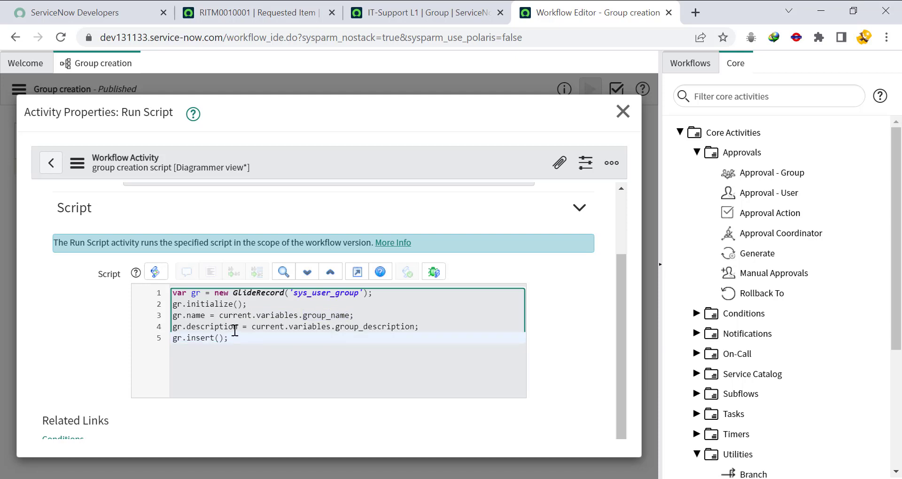
left_click(623, 112)
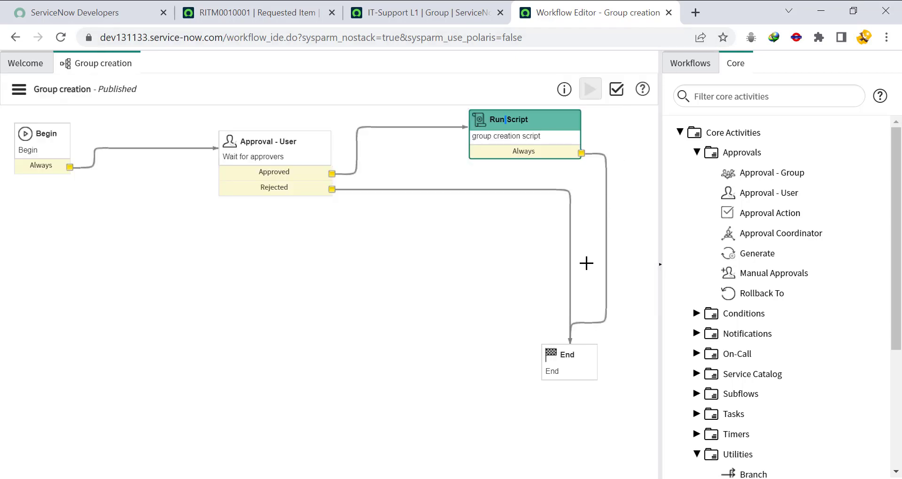
left_click(450, 13)
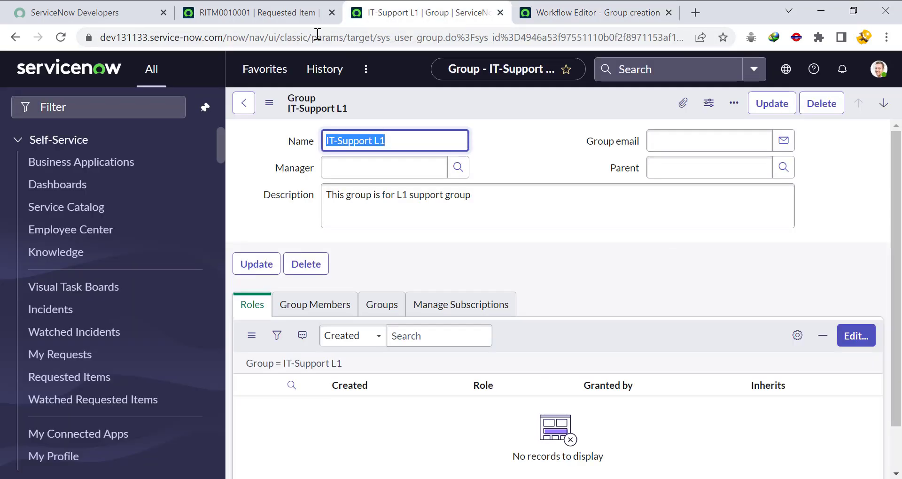
left_click(308, 14)
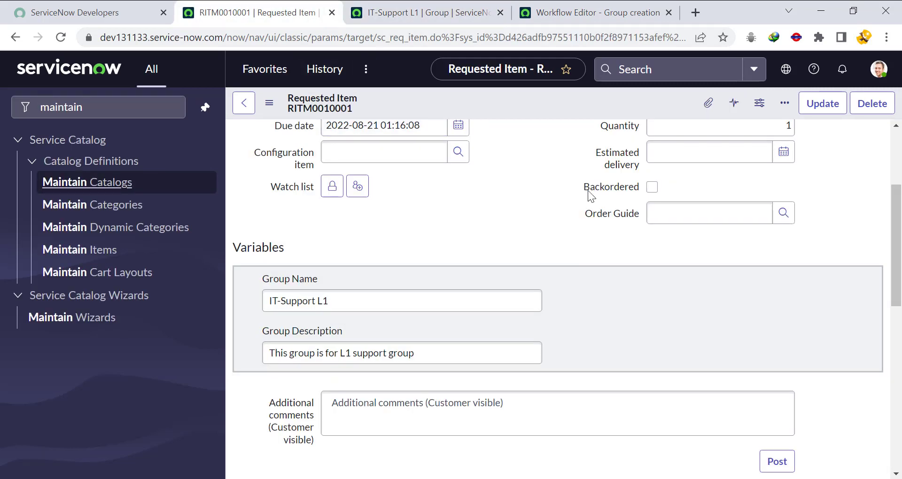